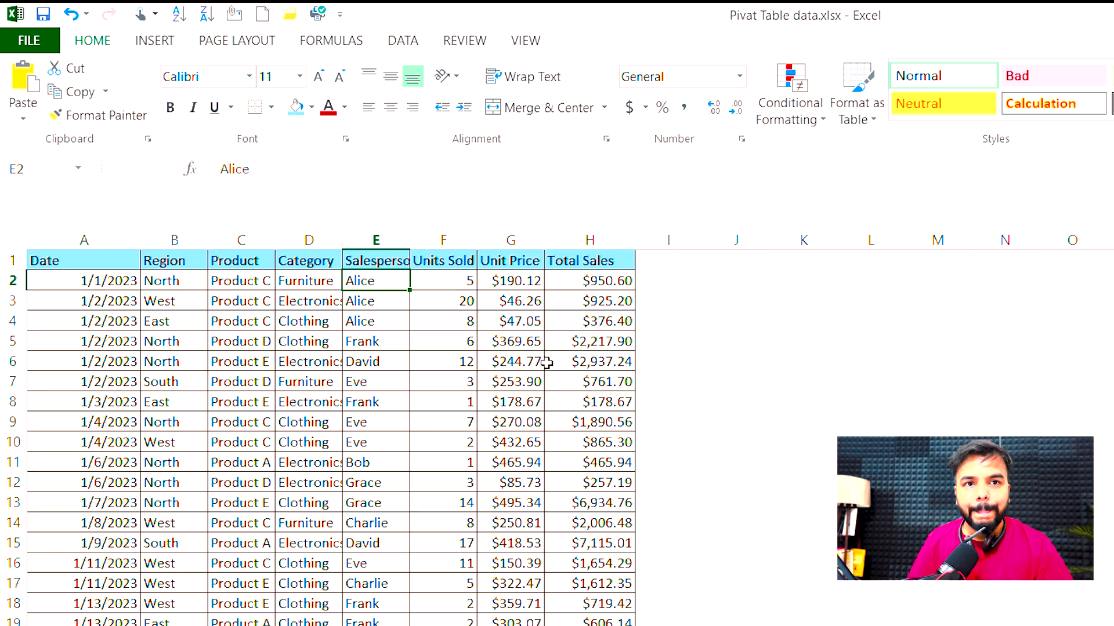
# Start a new PivotTable and set its source data to the range Sheet1!$A$1:$H$501
pyautogui.click(732, 320)
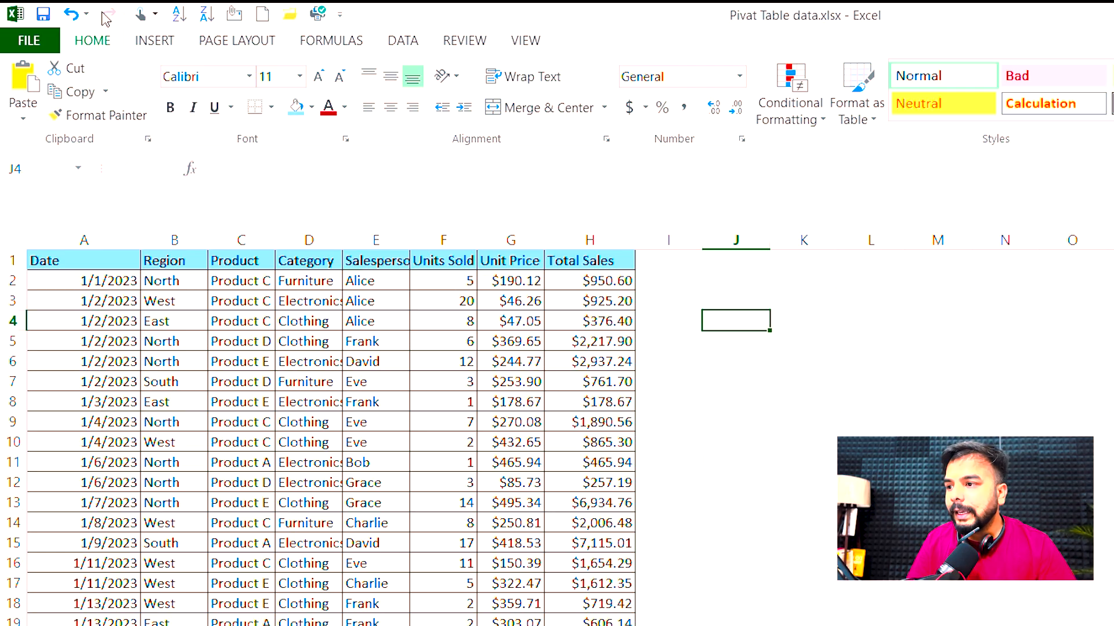
pyautogui.click(155, 41)
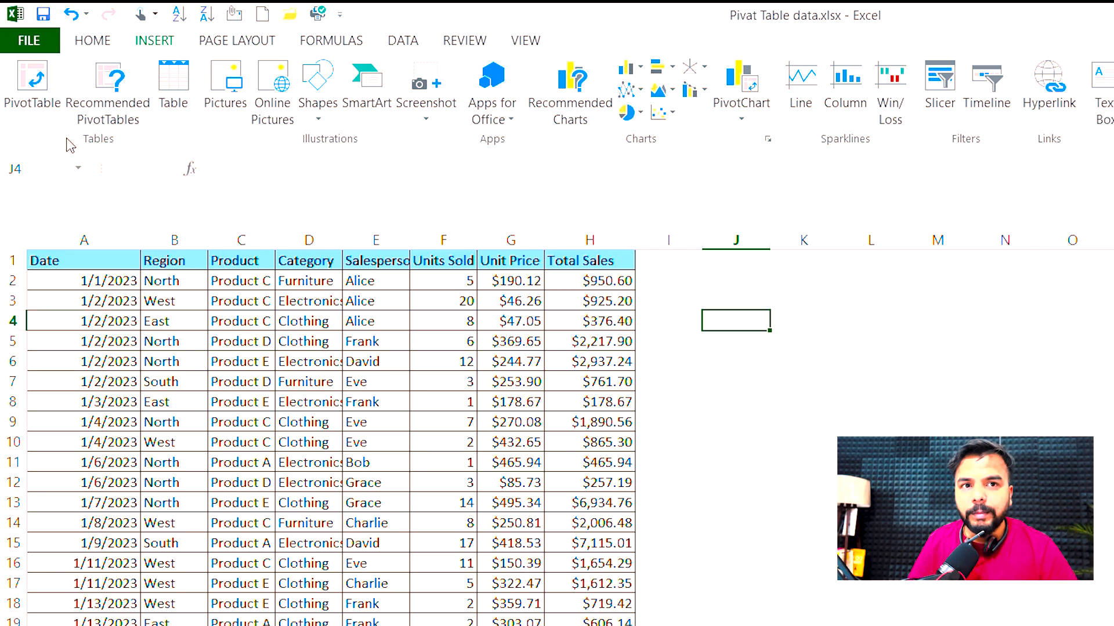
pyautogui.click(39, 98)
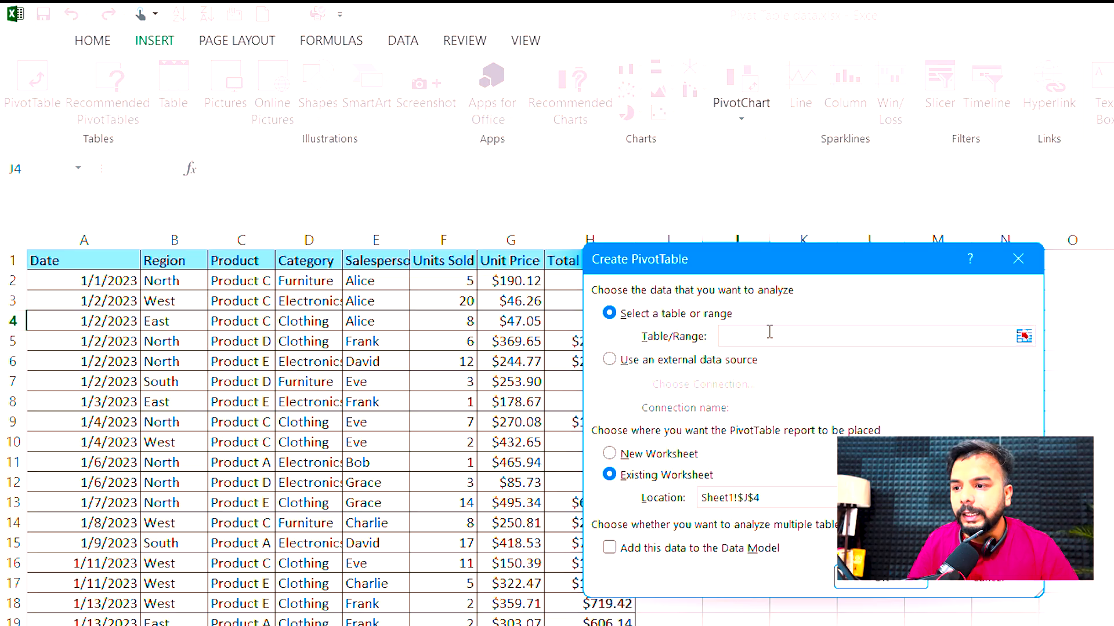
pyautogui.moveTo(748, 259); pyautogui.dragTo(910, 276)
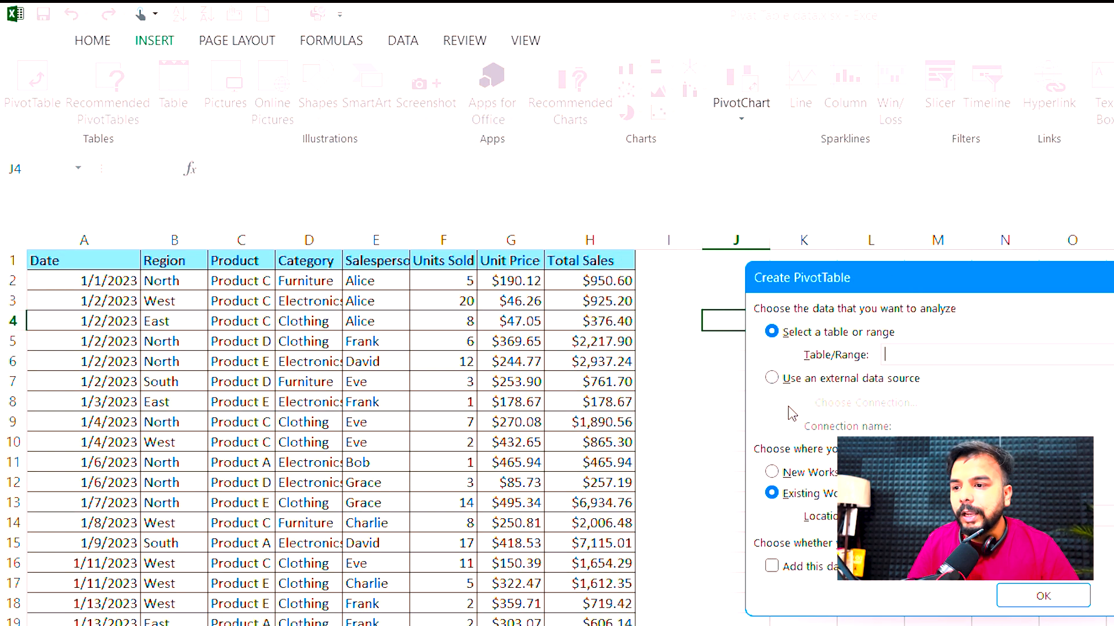
pyautogui.click(70, 262)
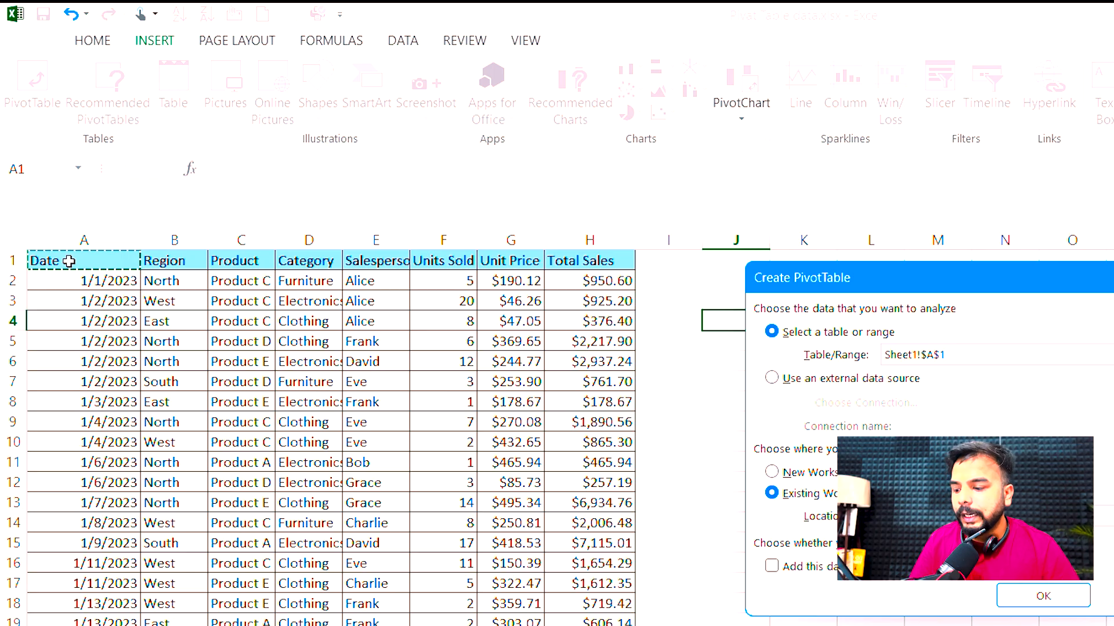
pyautogui.hotkey('ctrl', 'shift', 'Right')
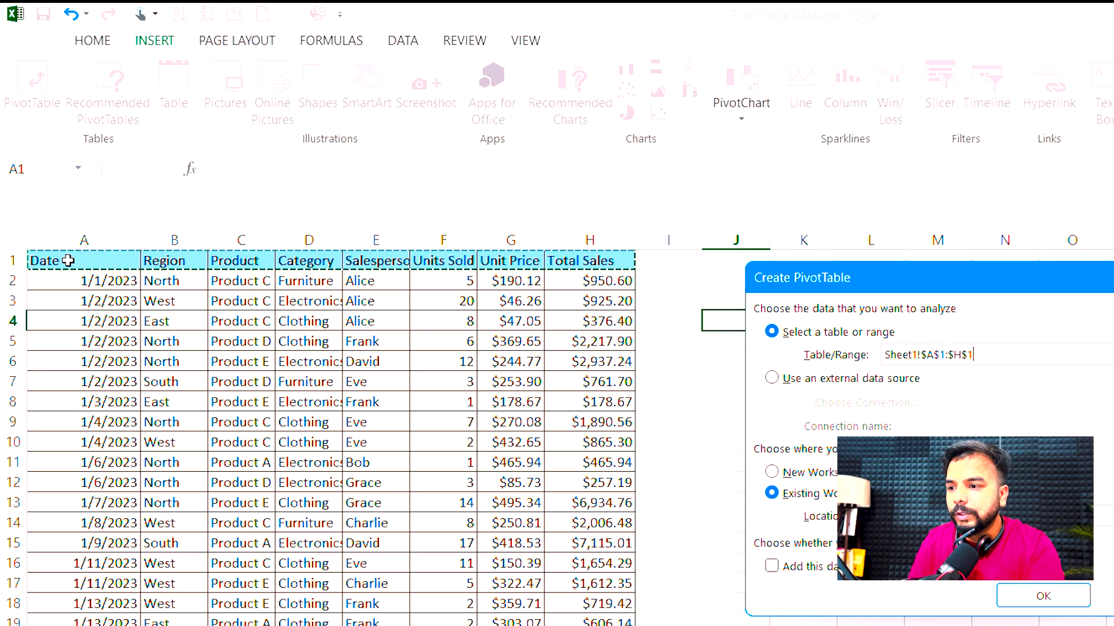
pyautogui.hotkey('ctrl', 'shift', 'Down')
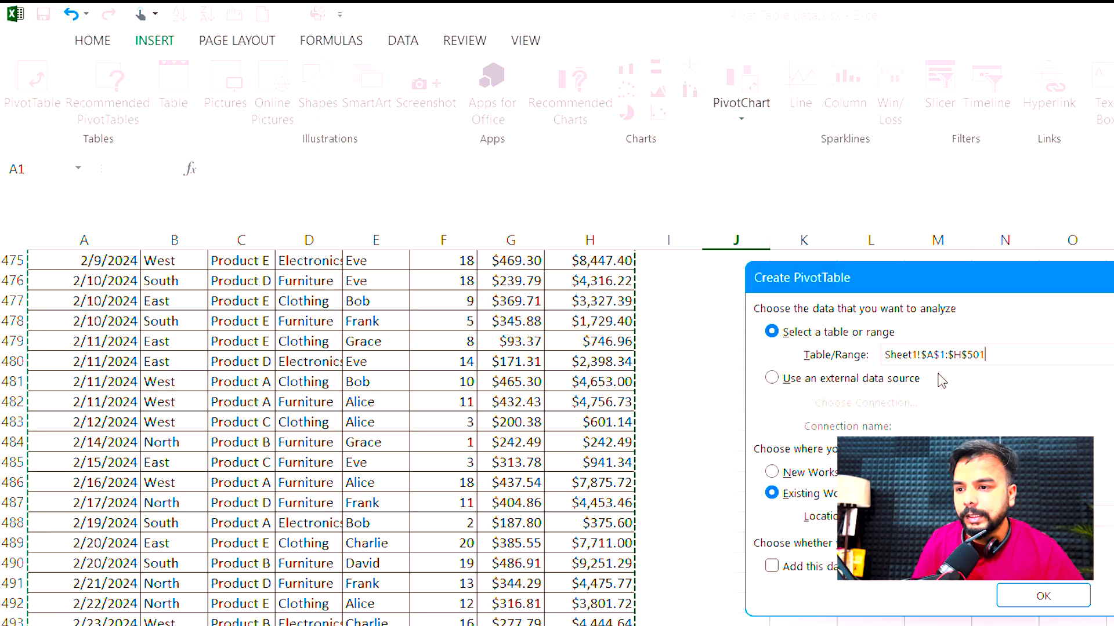
# Choose a new worksheet as the PivotTable's location and create it
pyautogui.scroll(17, 293, 476)
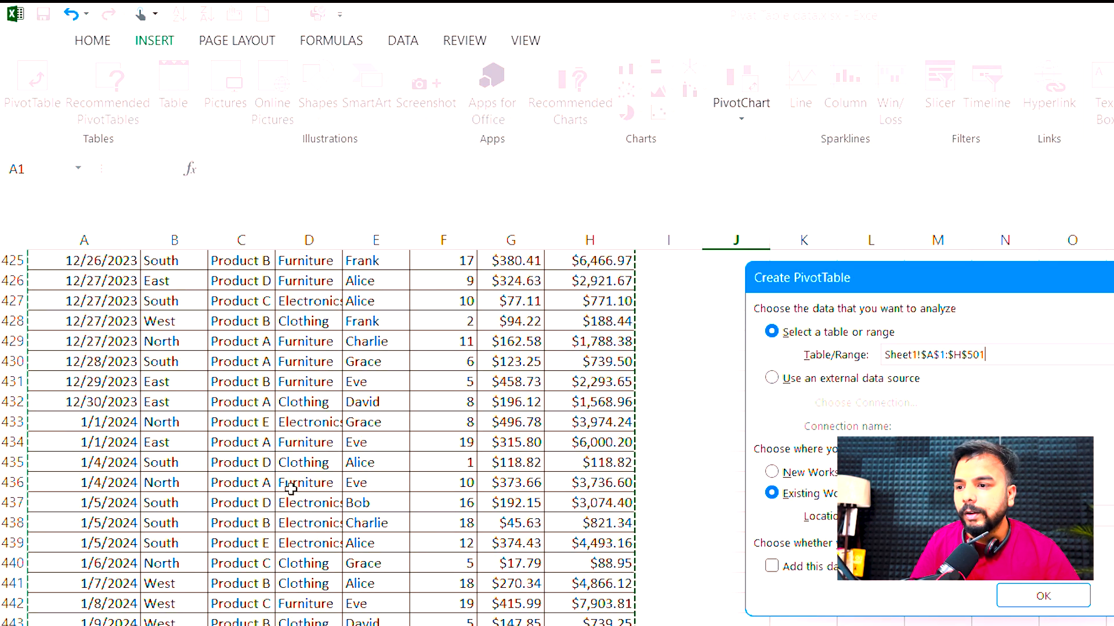
pyautogui.scroll(20, 392, 574)
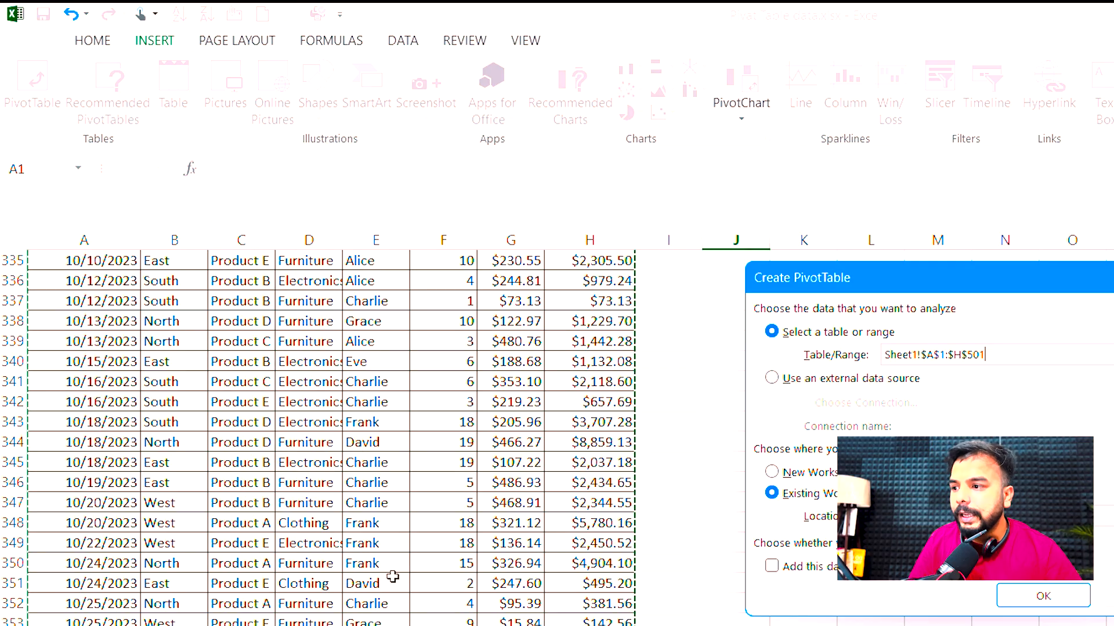
pyautogui.scroll(20, 392, 576)
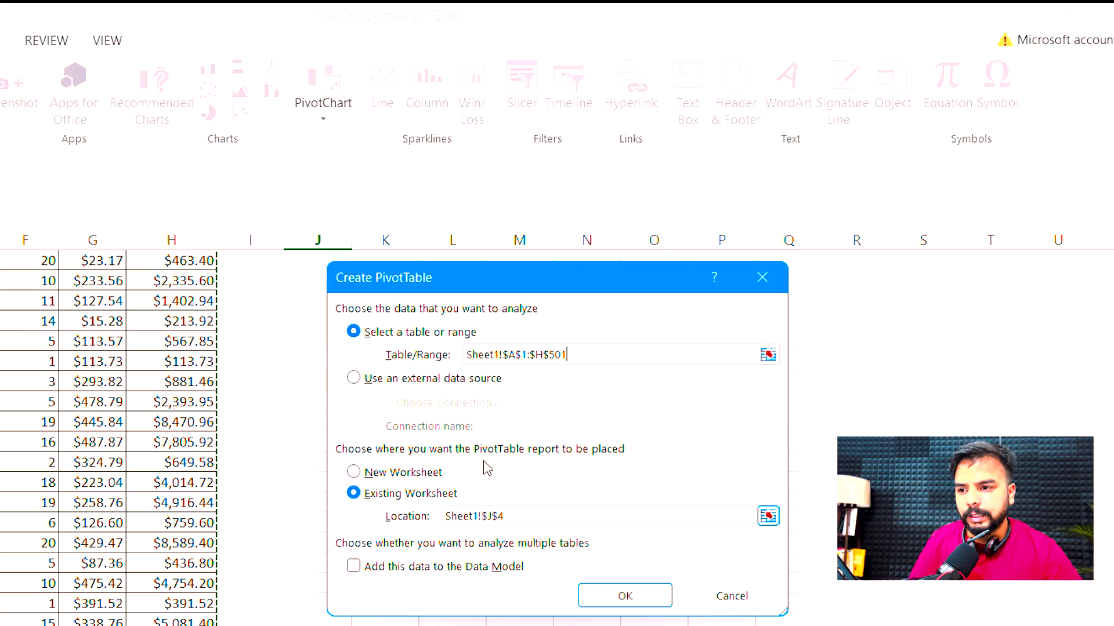
pyautogui.scroll(10, 955, 360)
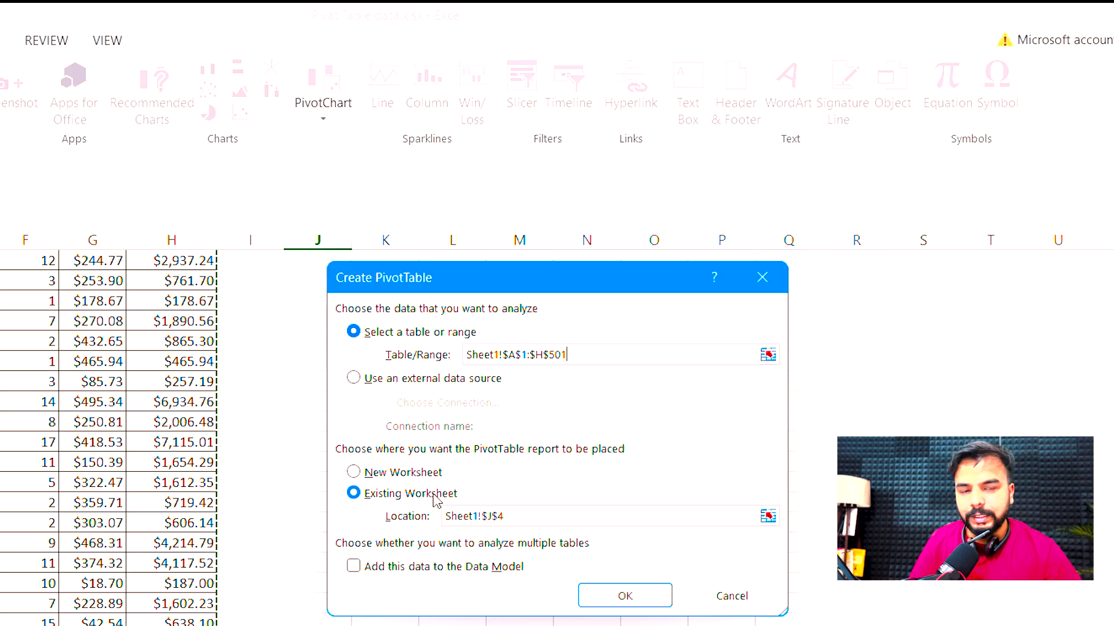
pyautogui.click(397, 473)
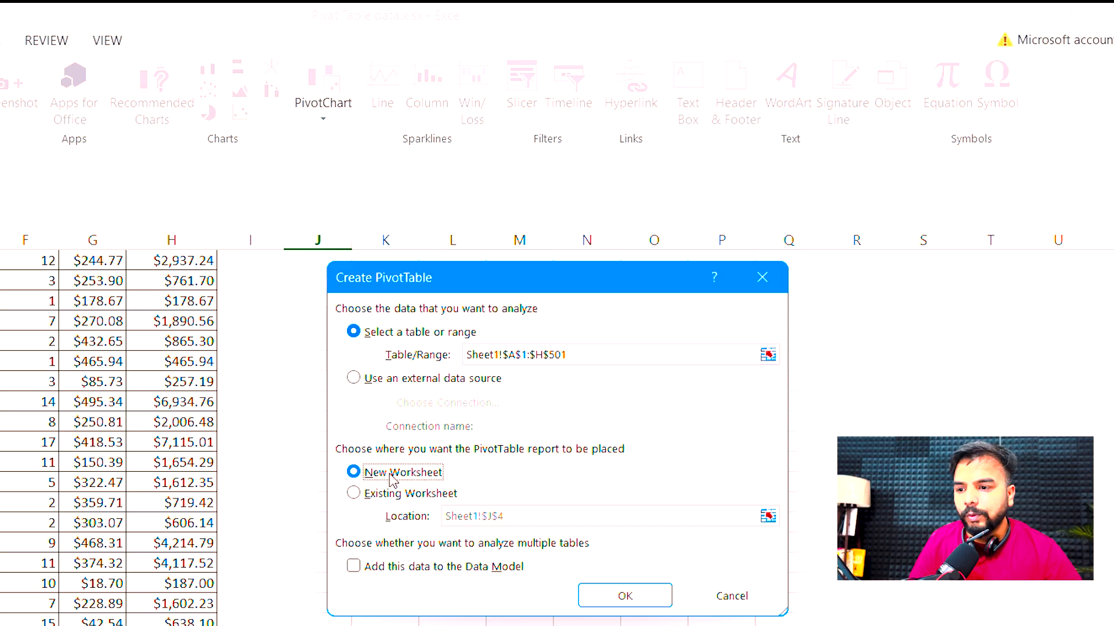
pyautogui.click(635, 598)
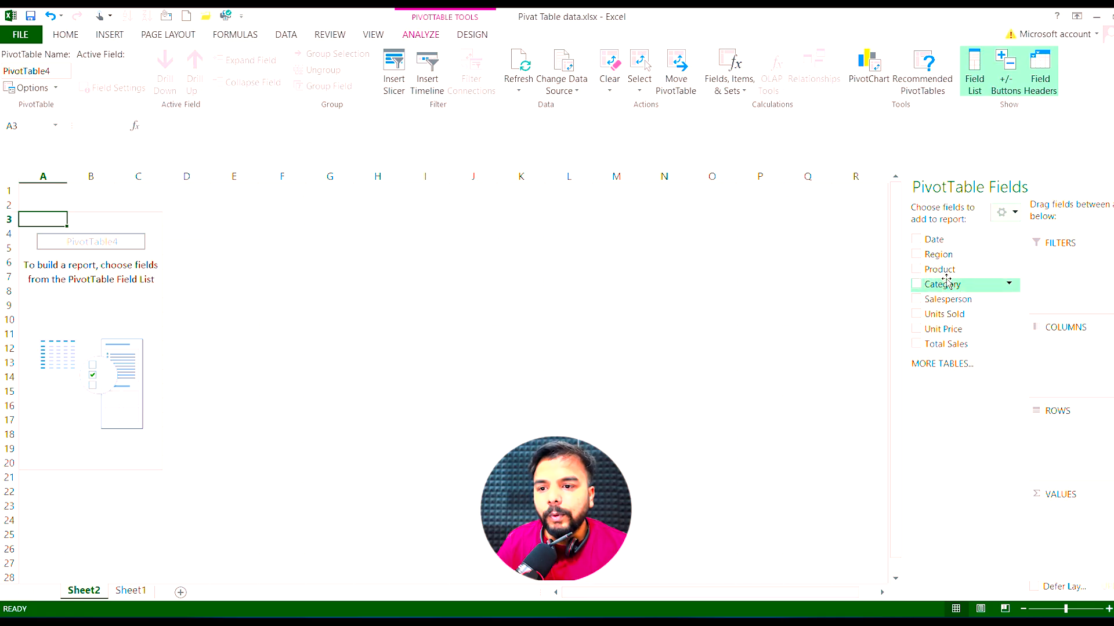
# Summarize units sold per product by placing Product in the rows and Units Sold in the values, and check Product B's total
pyautogui.moveTo(934, 270); pyautogui.dragTo(1070, 426)
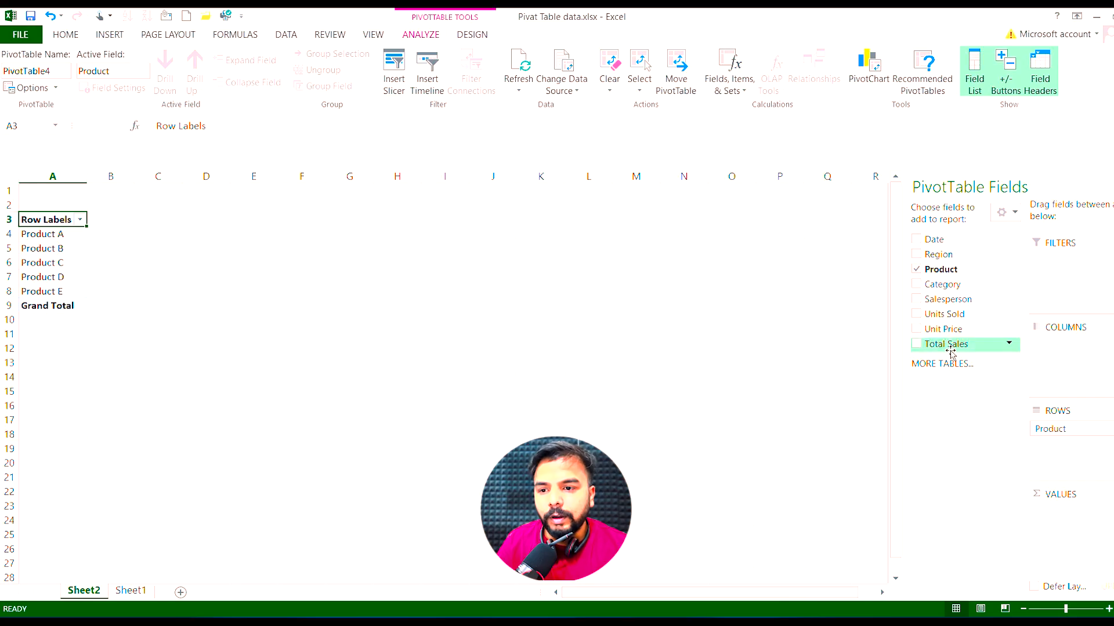
pyautogui.moveTo(933, 319); pyautogui.dragTo(1077, 527)
pyautogui.moveTo(146, 237)
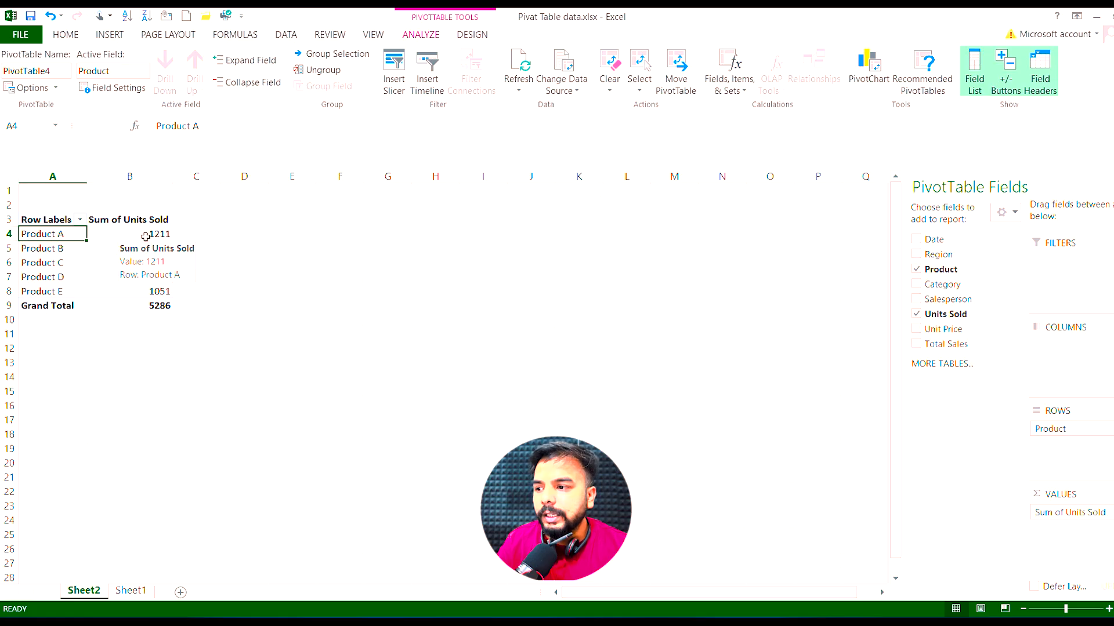
pyautogui.click(45, 250)
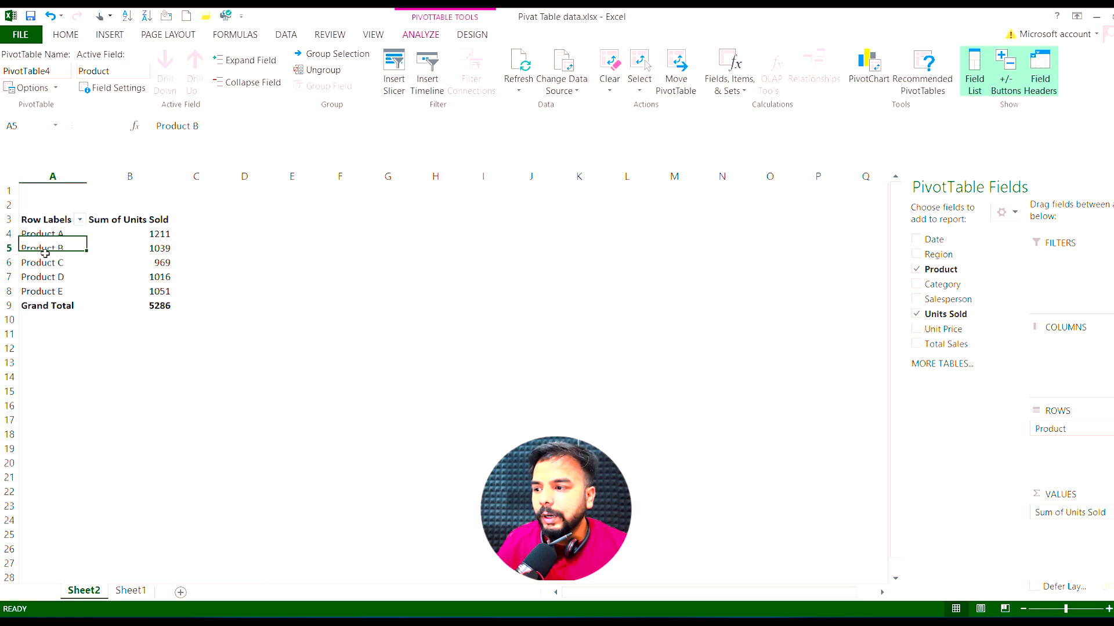
pyautogui.click(159, 249)
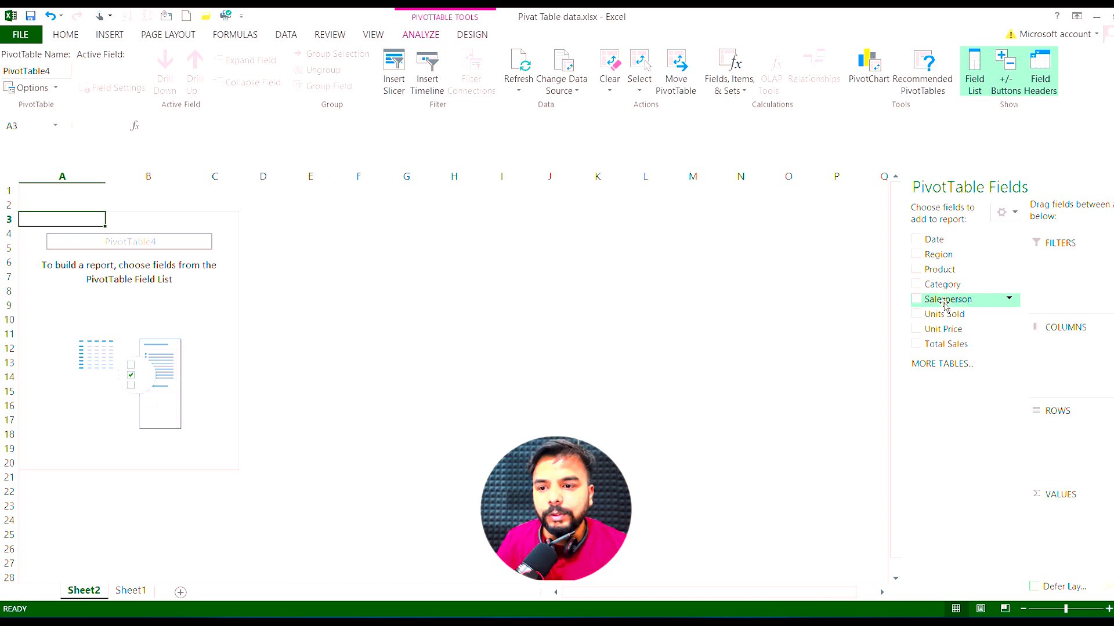
# Build the report per salesperson with Salesperson as the row field and Units Sold as the value field
pyautogui.moveTo(946, 302); pyautogui.dragTo(1067, 432)
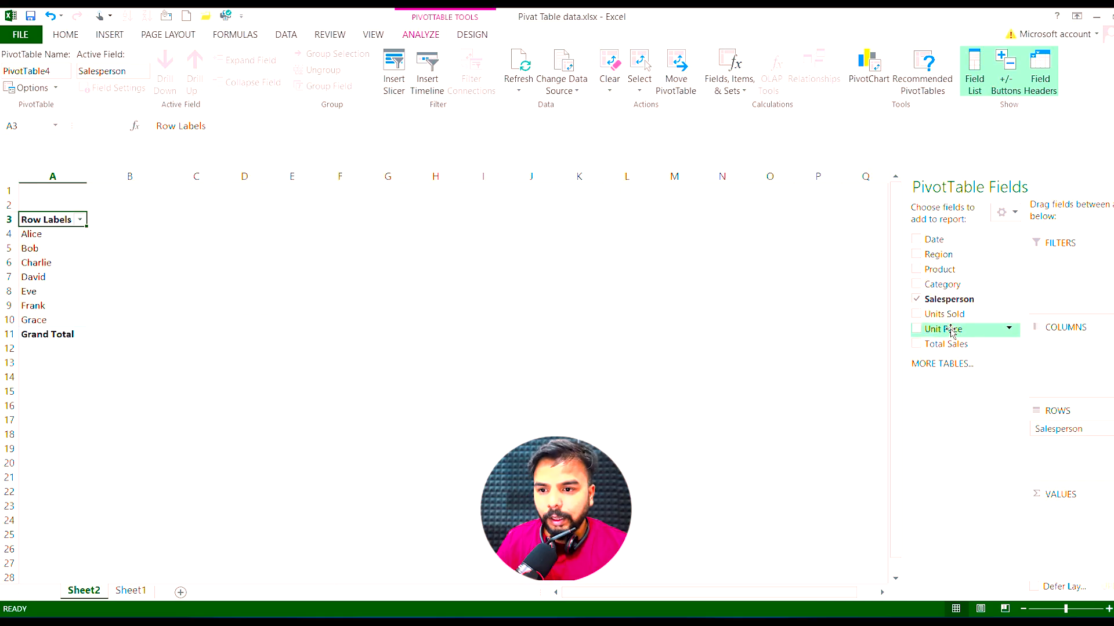
pyautogui.moveTo(949, 318); pyautogui.dragTo(1080, 518)
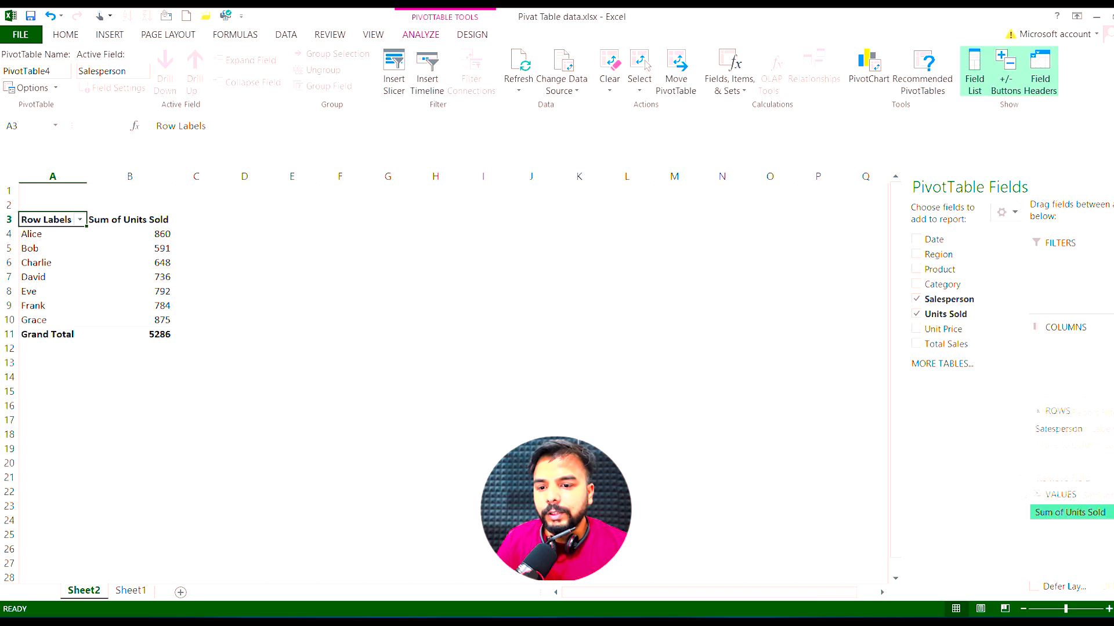
# Try the Count and Average calculations in the Units Sold value field settings, then set the field to summarize by Sum
pyautogui.click(1071, 512)
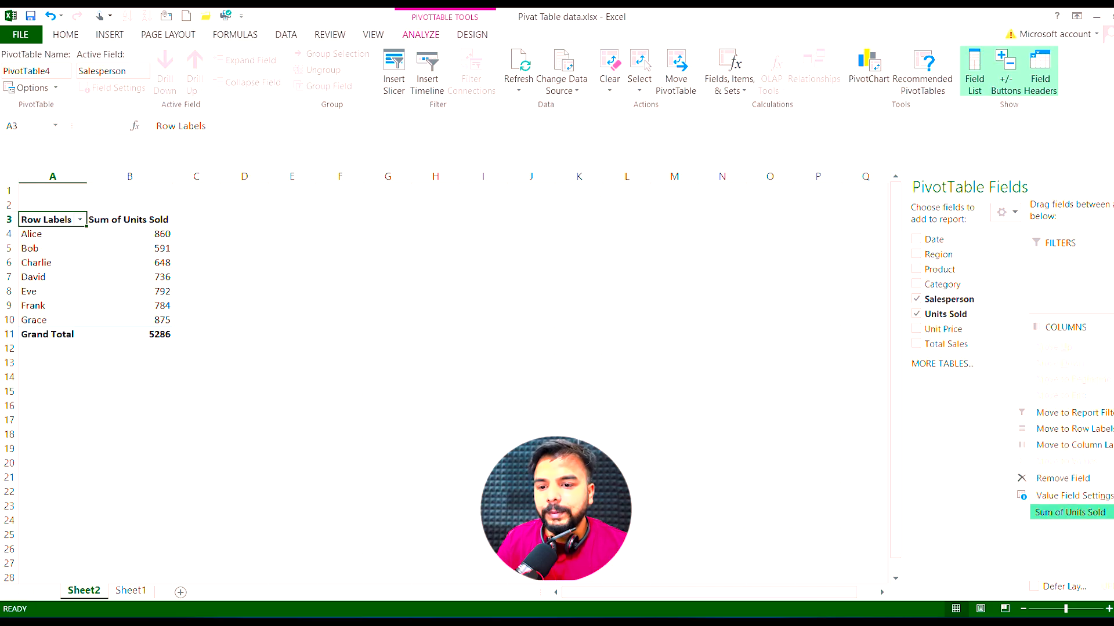
pyautogui.click(1073, 497)
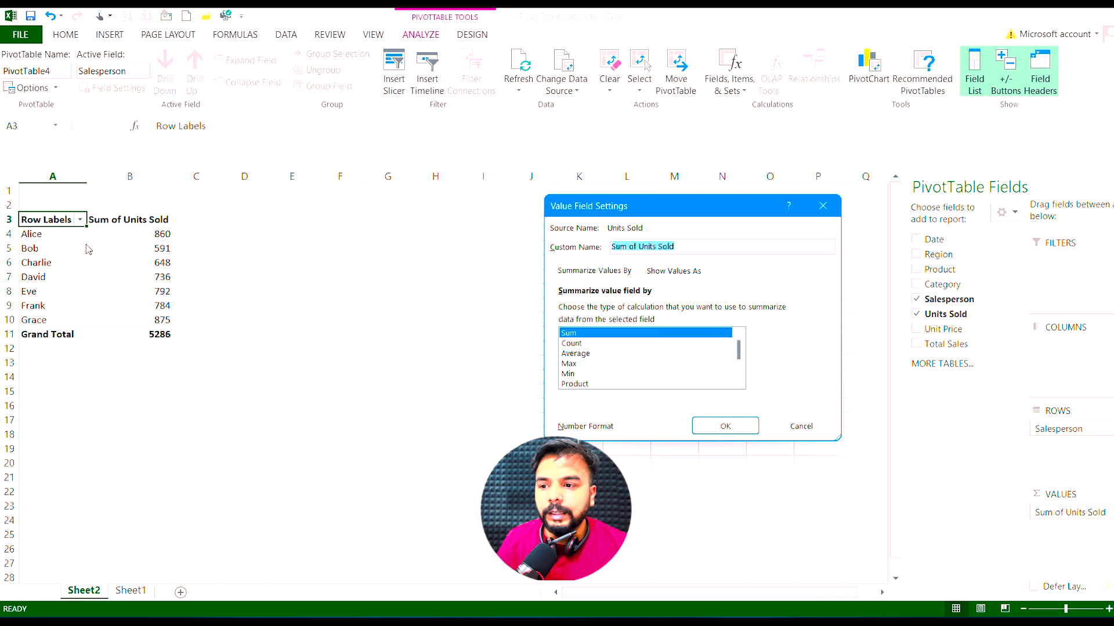
pyautogui.click(581, 344)
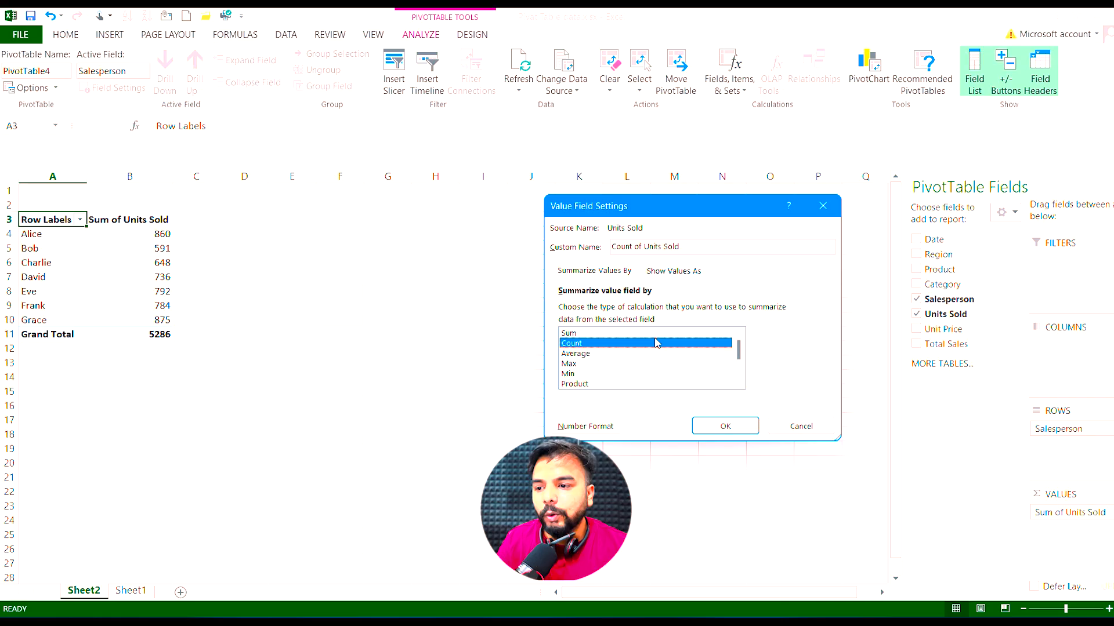
pyautogui.click(580, 354)
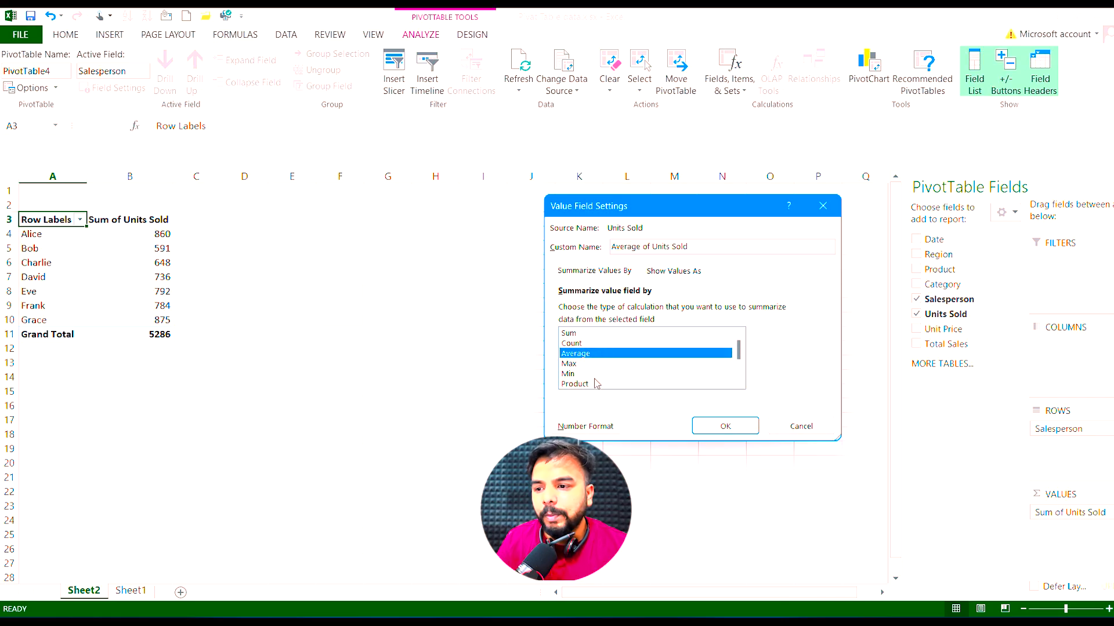
pyautogui.click(572, 335)
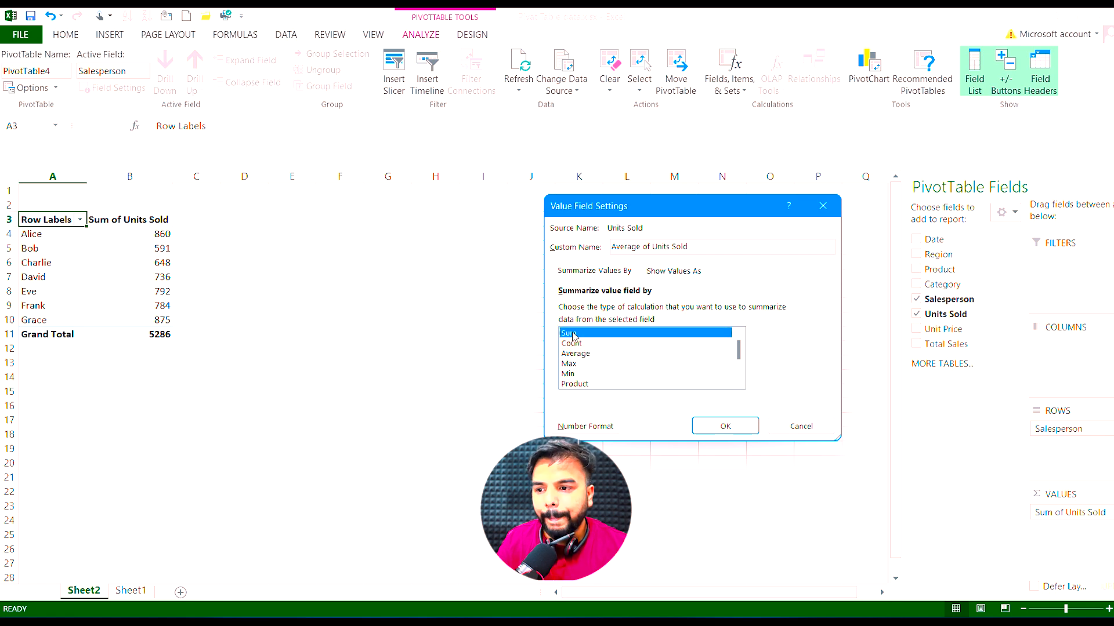
pyautogui.press('Return')
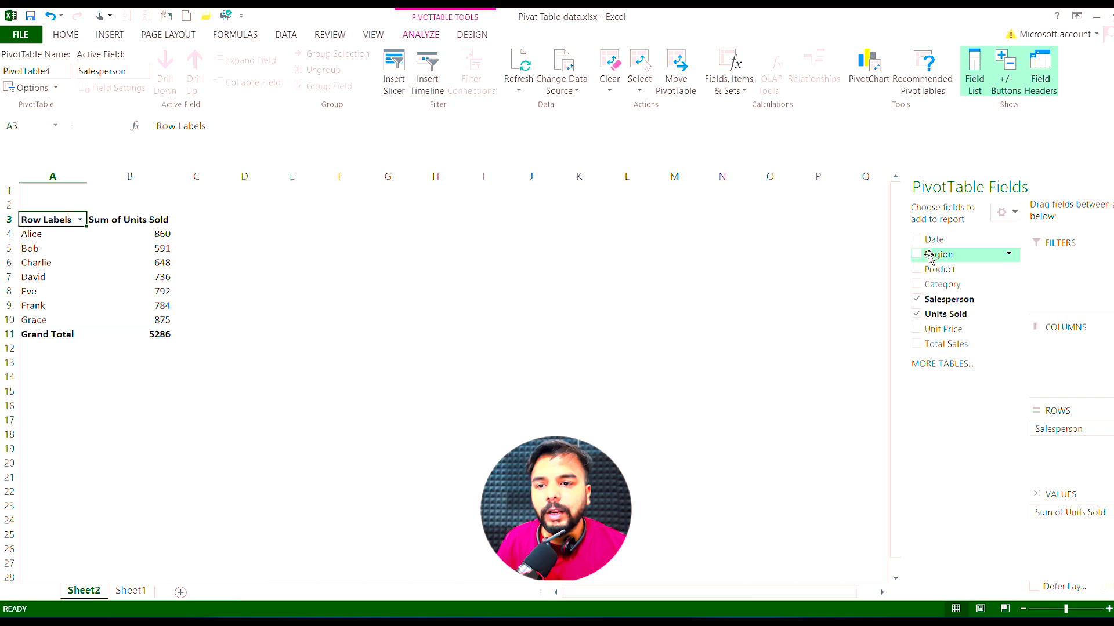
# Add Region as a report filter, allow multiple items and filter the PivotTable to the South region only
pyautogui.moveTo(928, 256); pyautogui.dragTo(1072, 270)
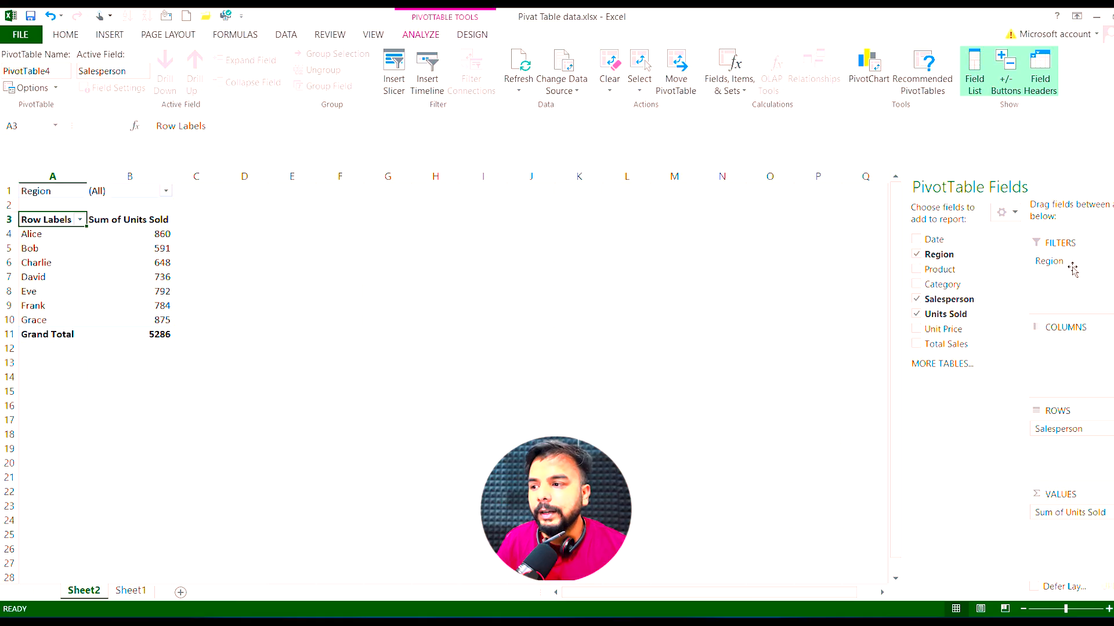
pyautogui.click(167, 192)
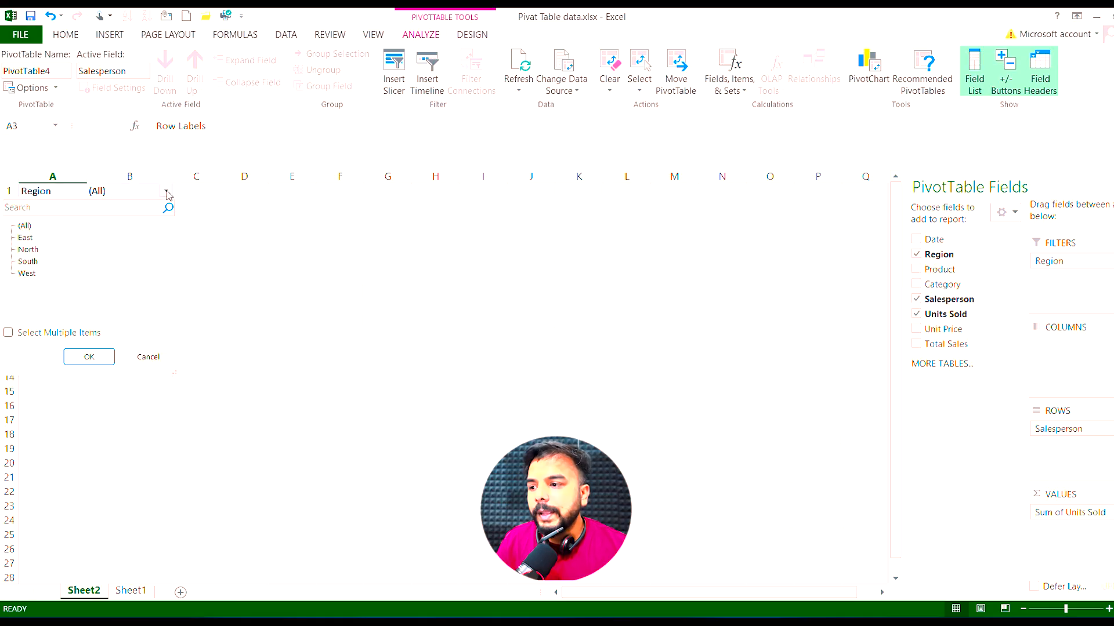
pyautogui.click(8, 333)
pyautogui.click(35, 273)
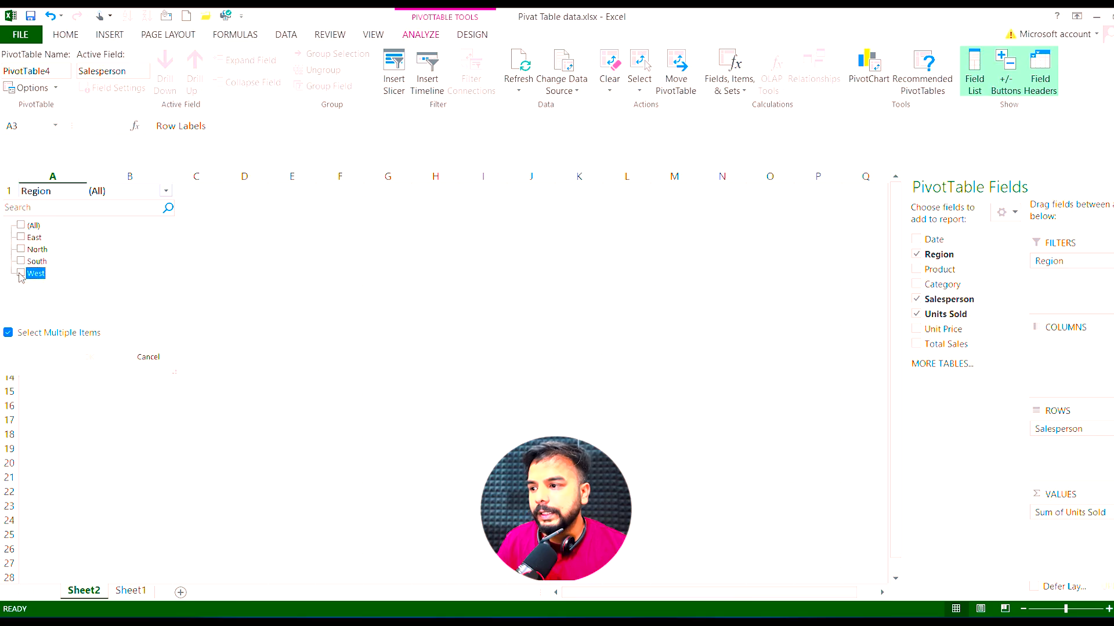
pyautogui.click(21, 262)
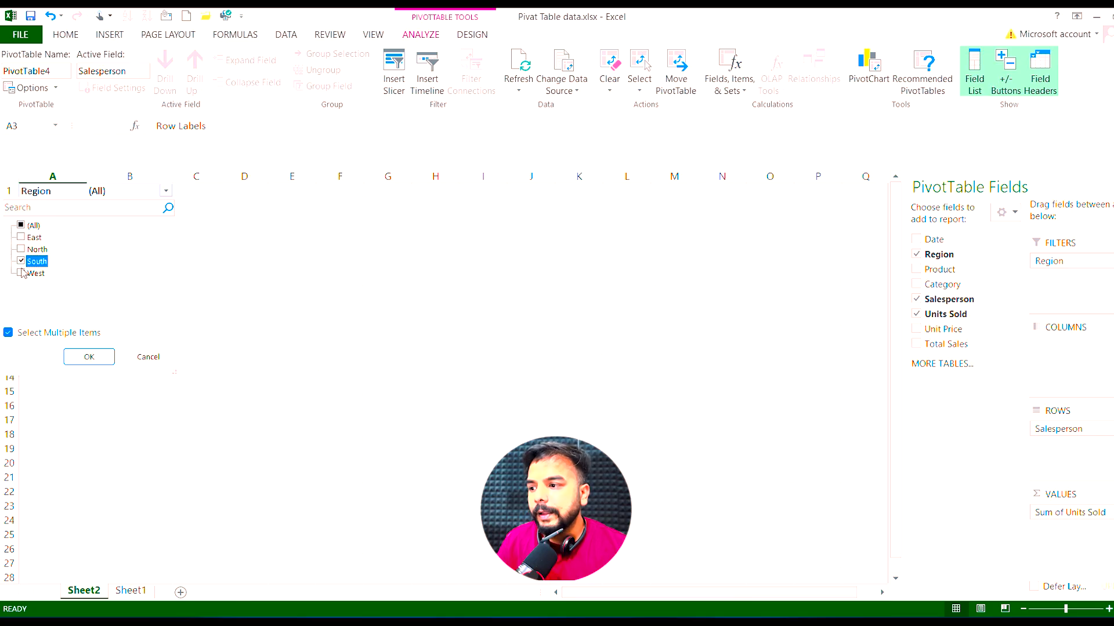
pyautogui.click(89, 357)
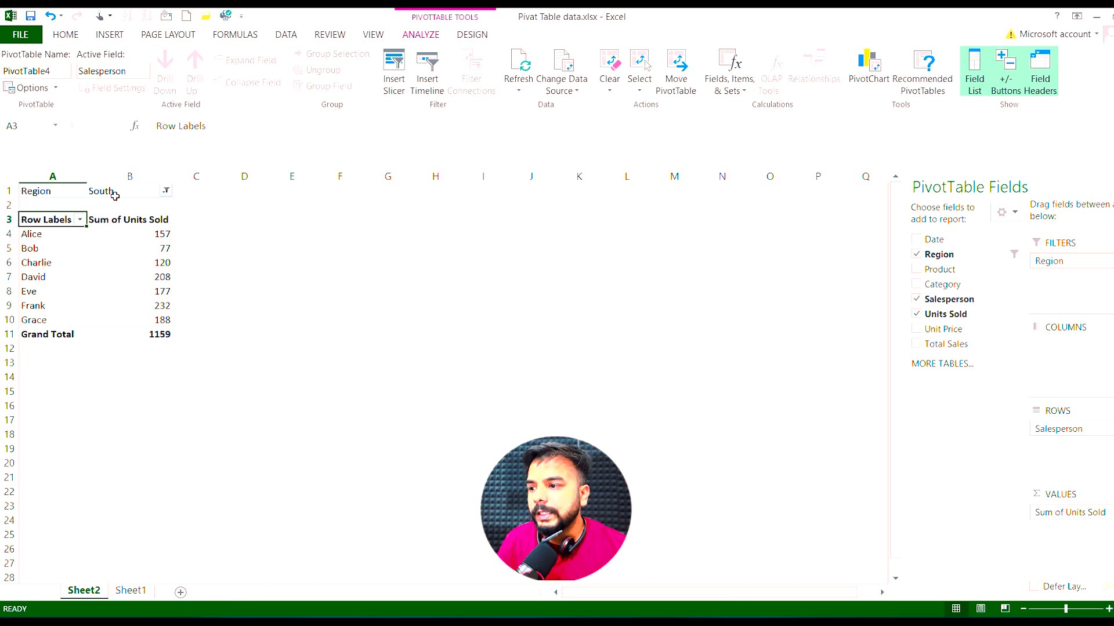
# Change the Region filter to include only East
pyautogui.click(166, 192)
pyautogui.click(22, 238)
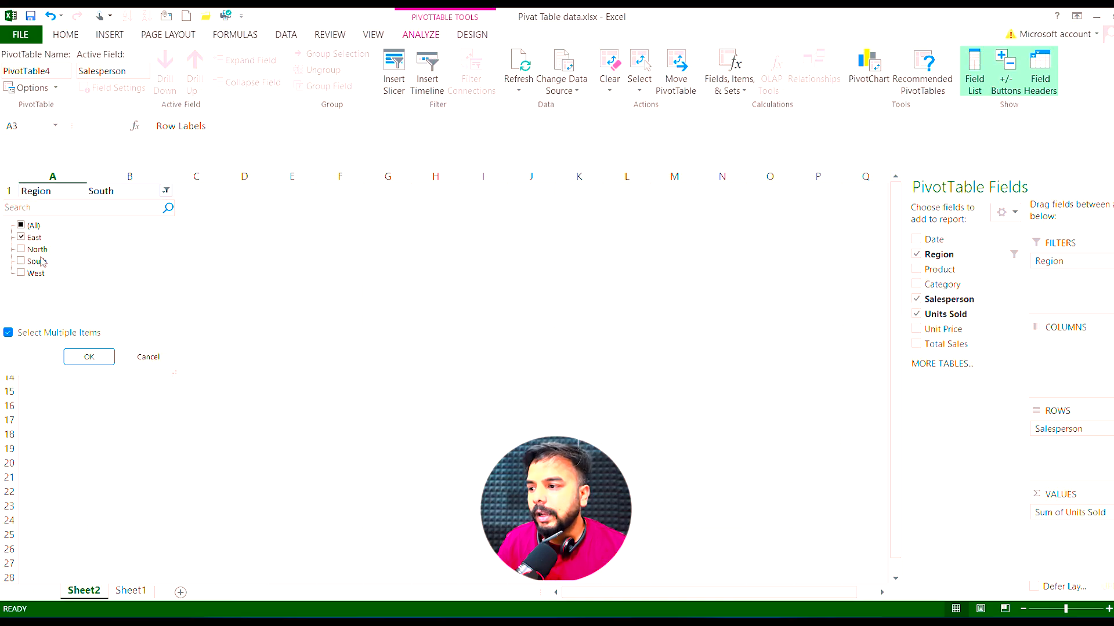
pyautogui.click(94, 361)
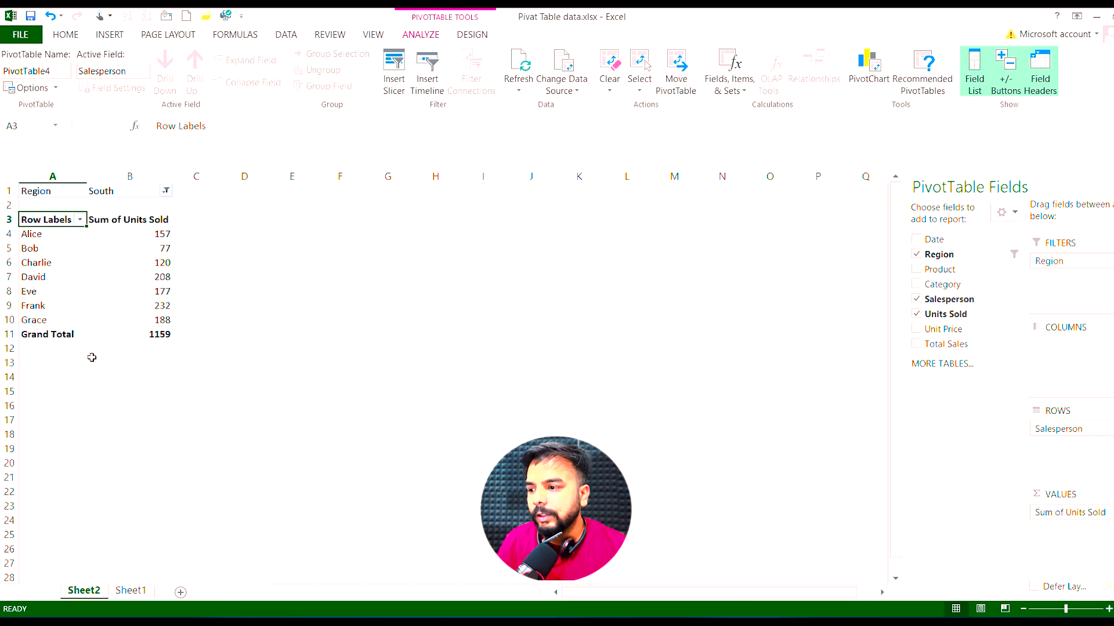
# Extend the Region filter with North and South in addition to East
pyautogui.click(167, 191)
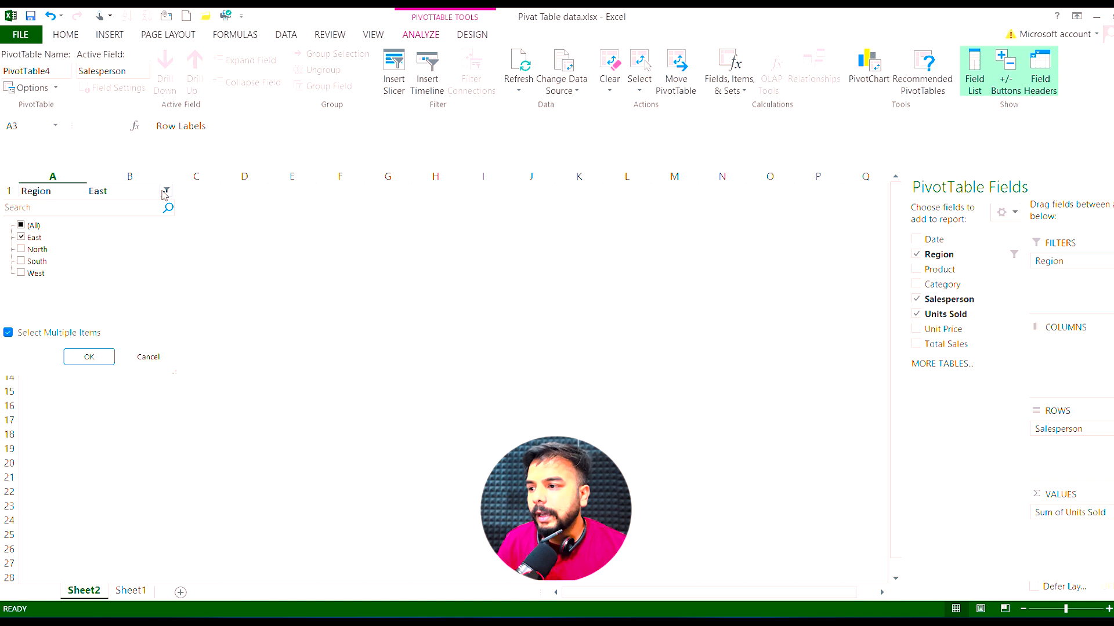
pyautogui.click(21, 250)
pyautogui.click(21, 262)
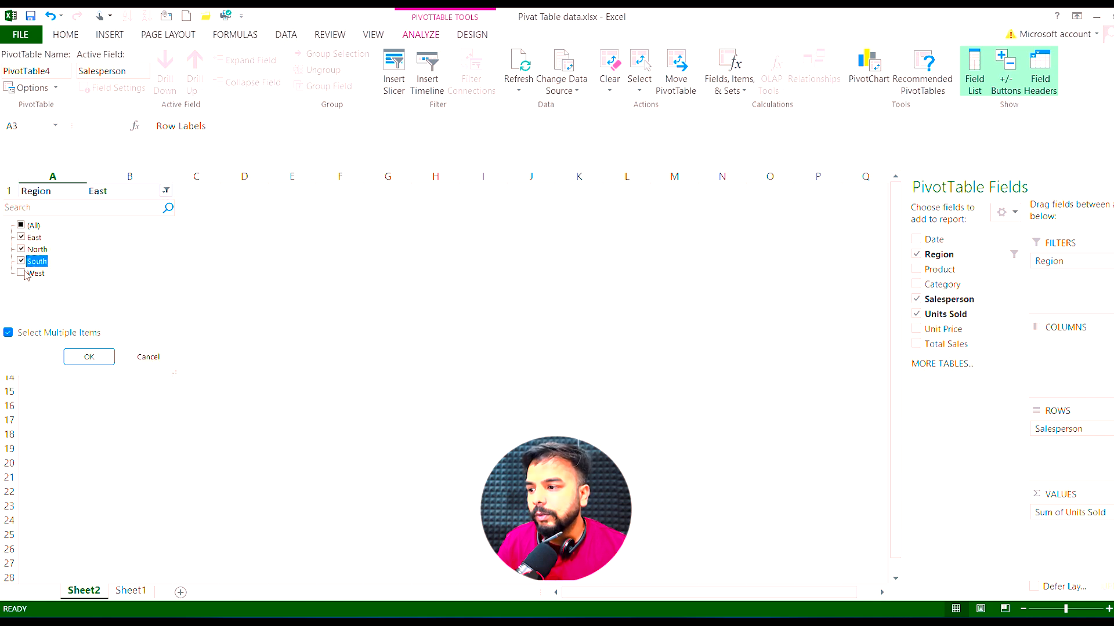
pyautogui.click(101, 360)
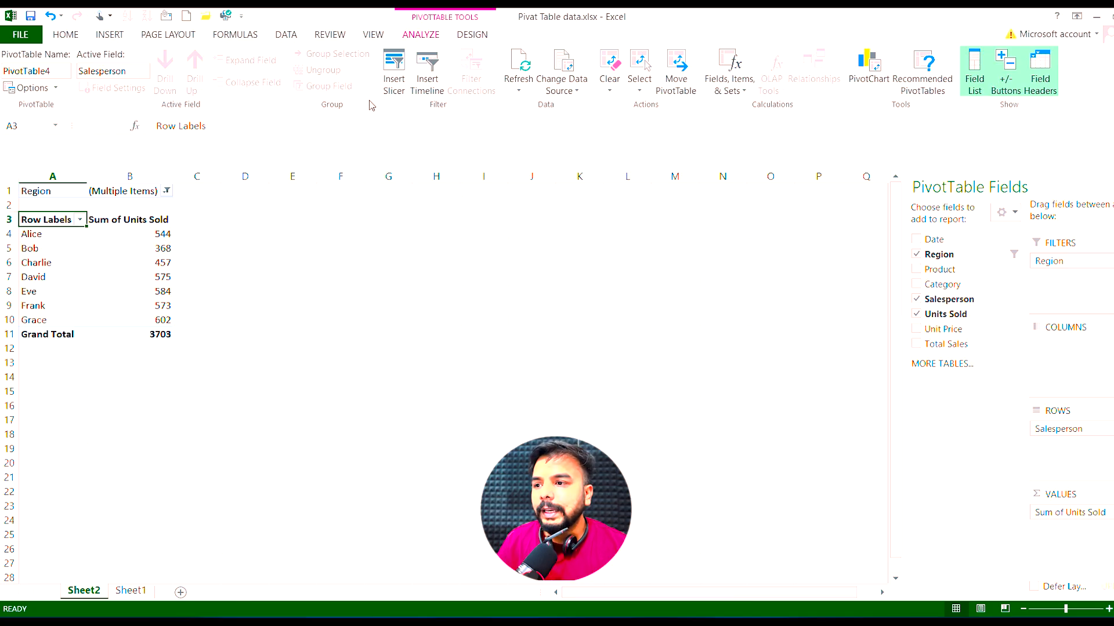
# Insert a slicer for the Region field and place it beside the PivotTable
pyautogui.click(400, 84)
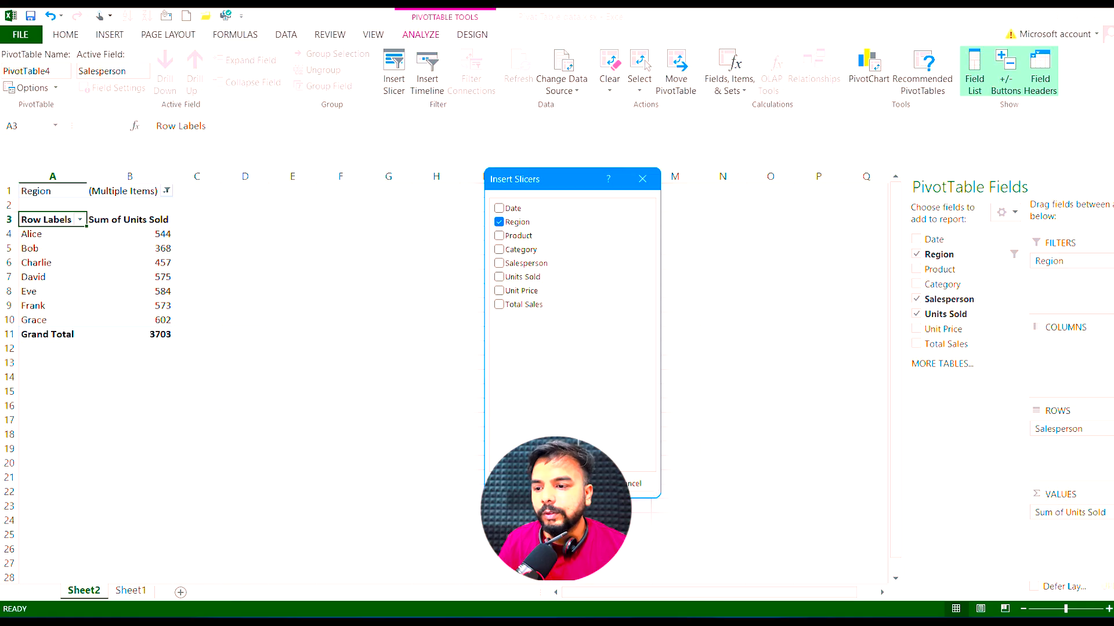
pyautogui.click(572, 484)
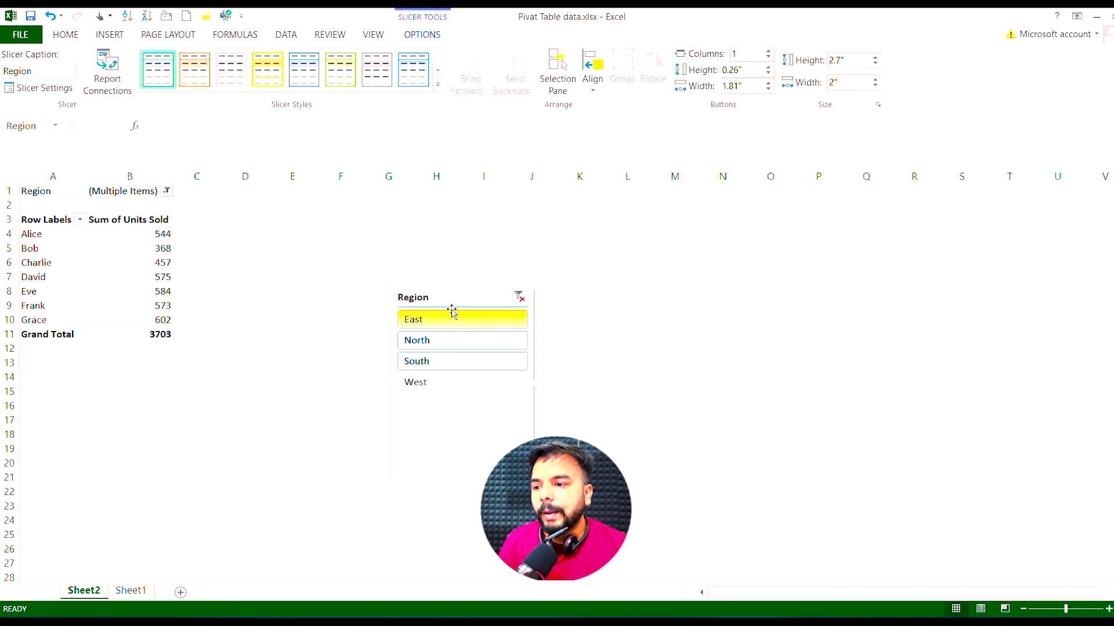
pyautogui.moveTo(441, 294); pyautogui.dragTo(281, 207)
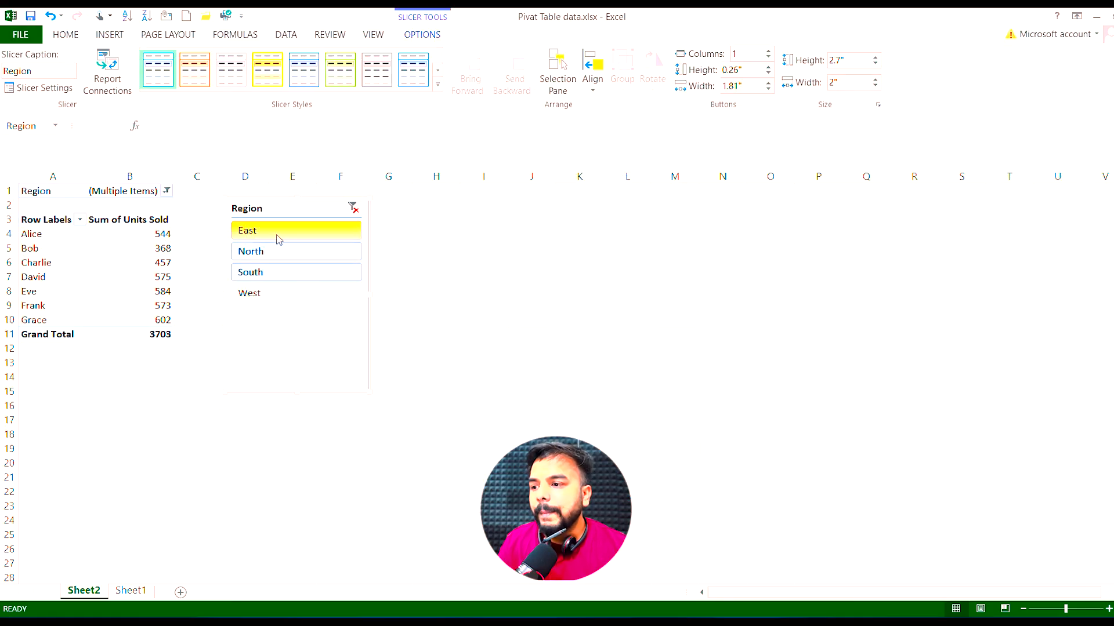
# Filter the PivotTable with the Region slicer by East, North, South and West in turn, shortening the slicer to about 1.59" high
pyautogui.click(278, 234)
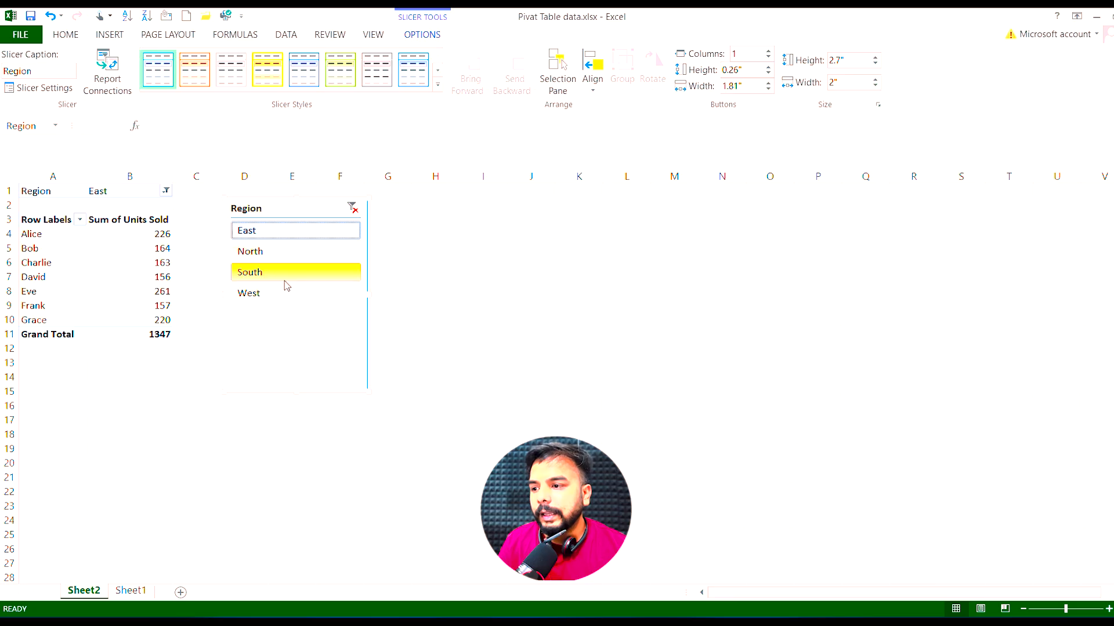
pyautogui.click(267, 249)
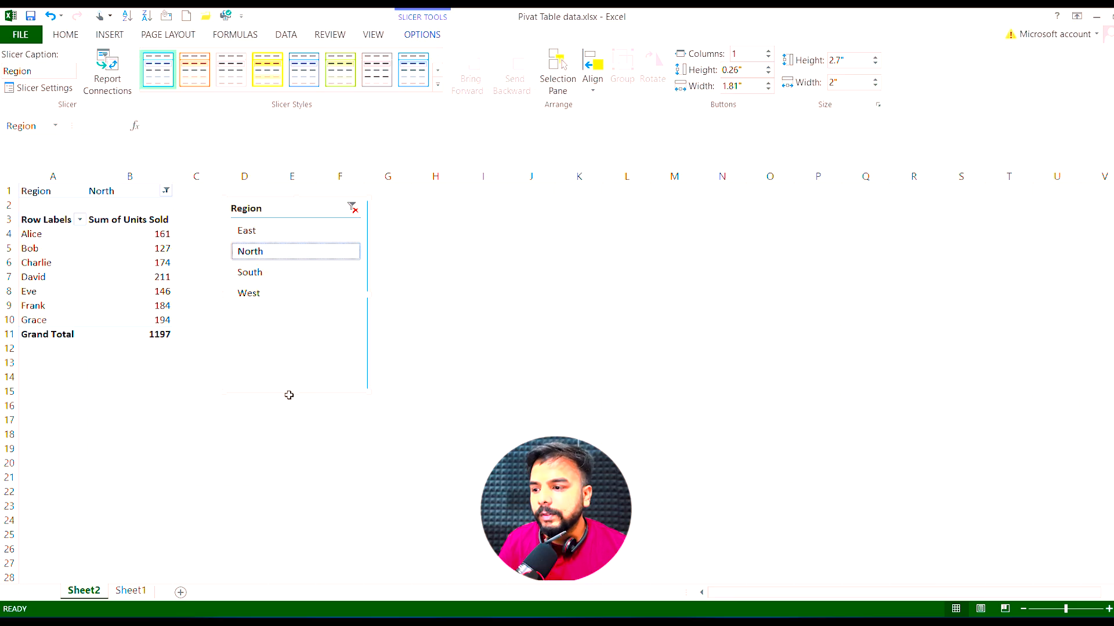
pyautogui.moveTo(297, 393); pyautogui.dragTo(296, 312)
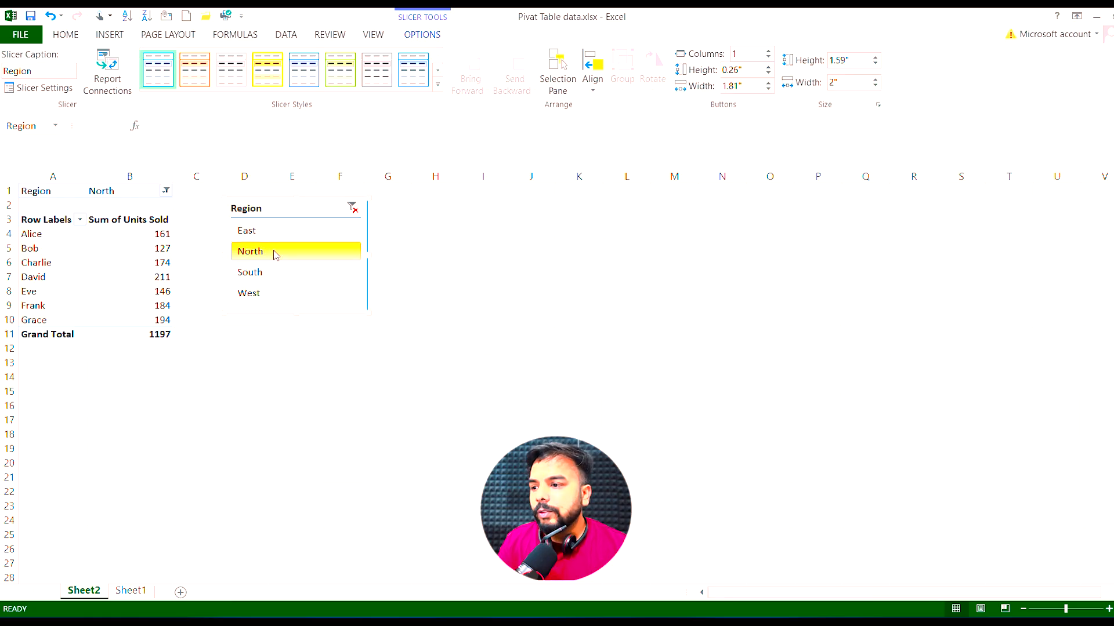
pyautogui.click(264, 274)
pyautogui.click(260, 296)
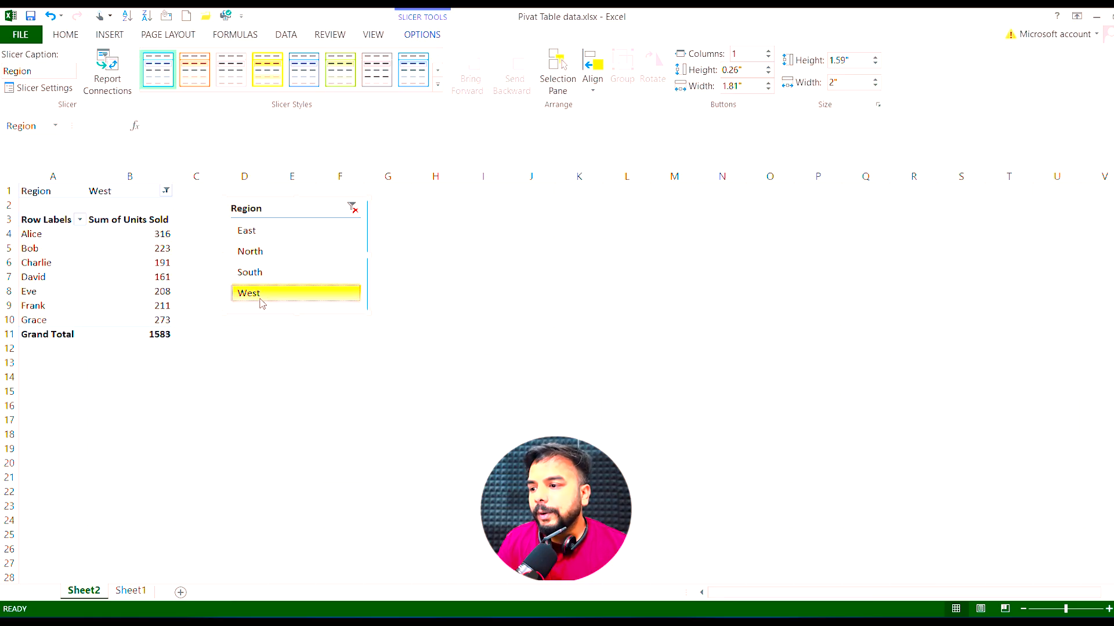
# Extend the Region slicer selection from West to all four regions
pyautogui.moveTo(113, 305)
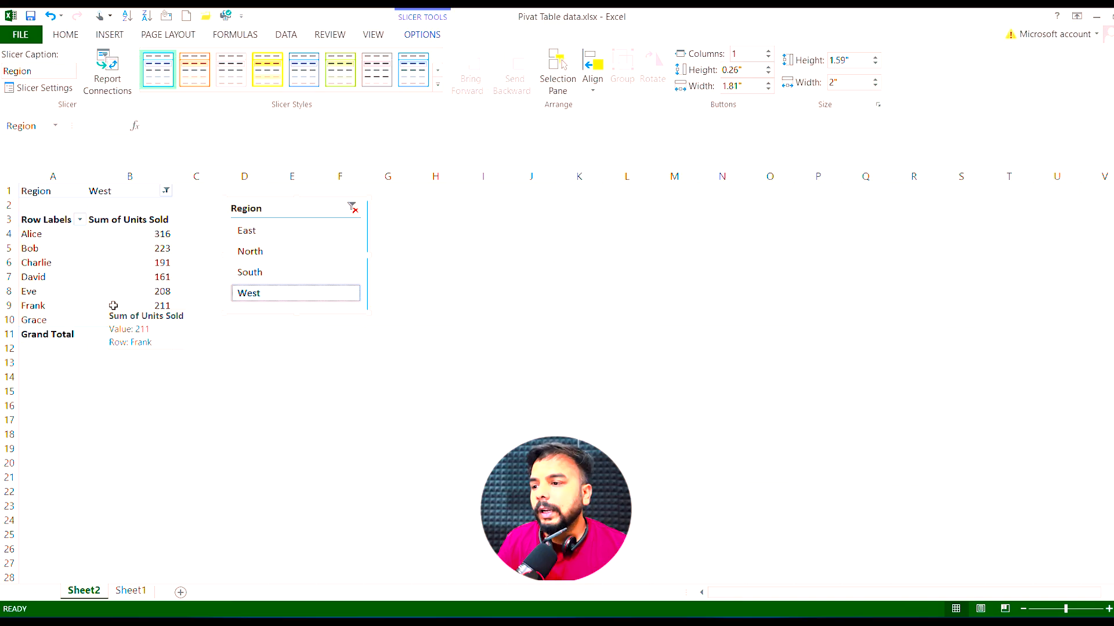
pyautogui.keyDown('ctrl'); pyautogui.click(278, 252); pyautogui.keyUp('ctrl')
pyautogui.keyDown('ctrl'); pyautogui.click(269, 274); pyautogui.keyUp('ctrl')
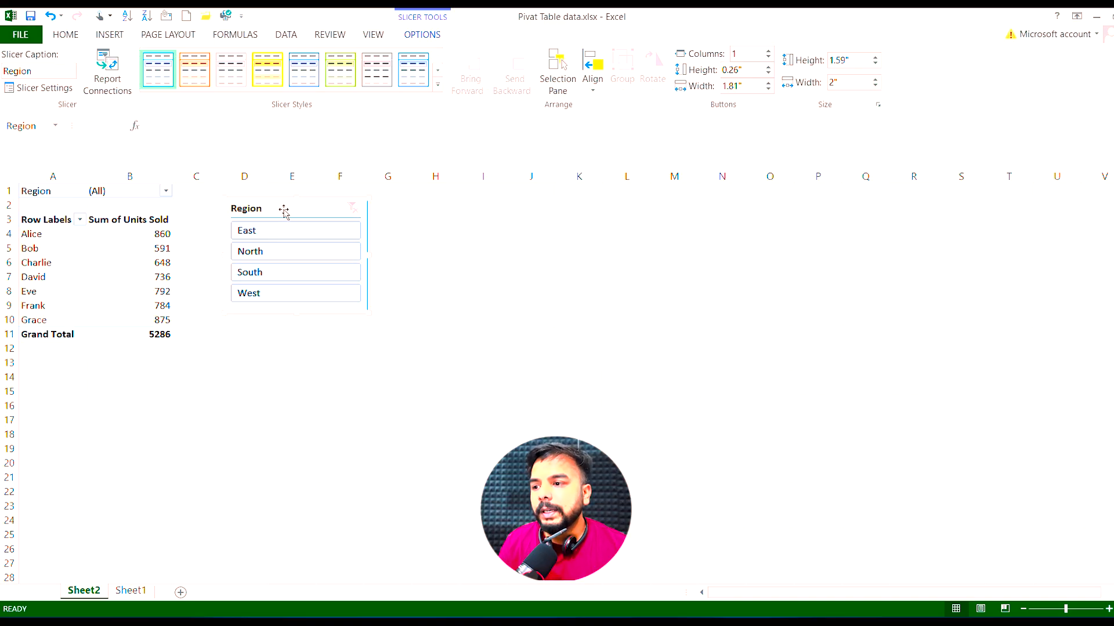
pyautogui.rightClick(284, 210)
pyautogui.press('Escape')
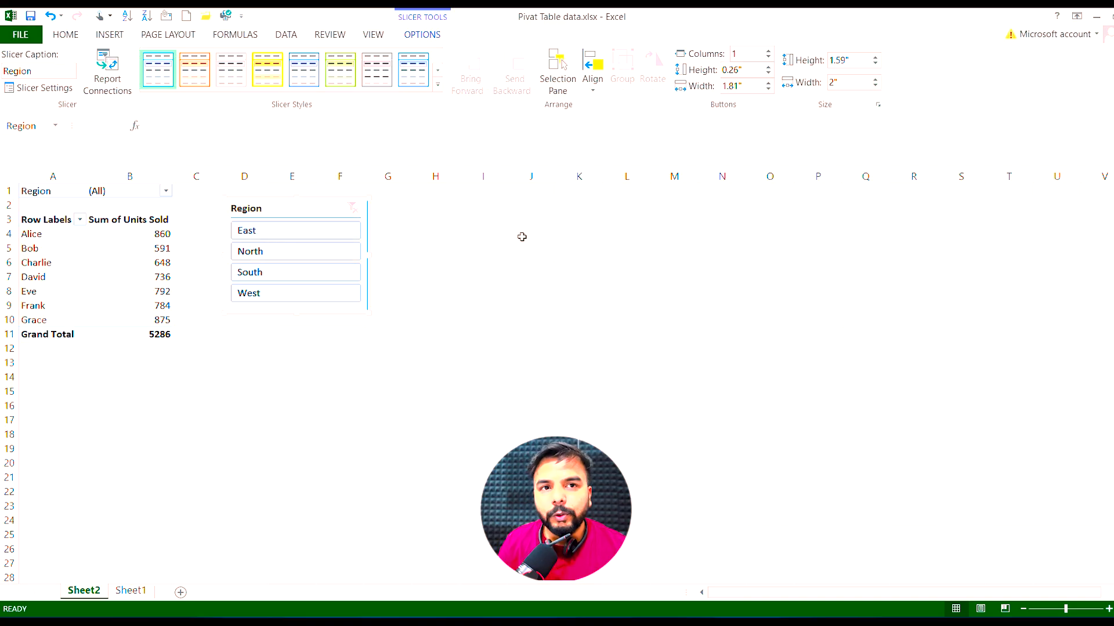
# Arrange the Region slicer in 4 columns, resize it to about 3.86" wide and 0.69" high, and place it below the PivotTable
pyautogui.click(752, 55)
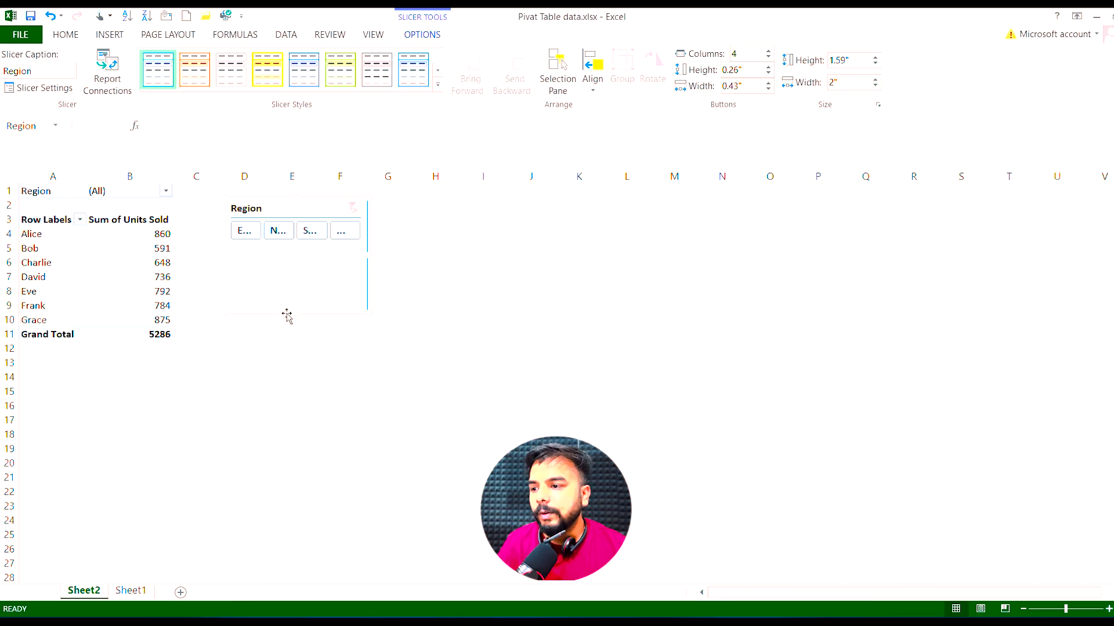
pyautogui.press('Return')
pyautogui.moveTo(372, 256); pyautogui.dragTo(437, 256)
pyautogui.click(358, 266)
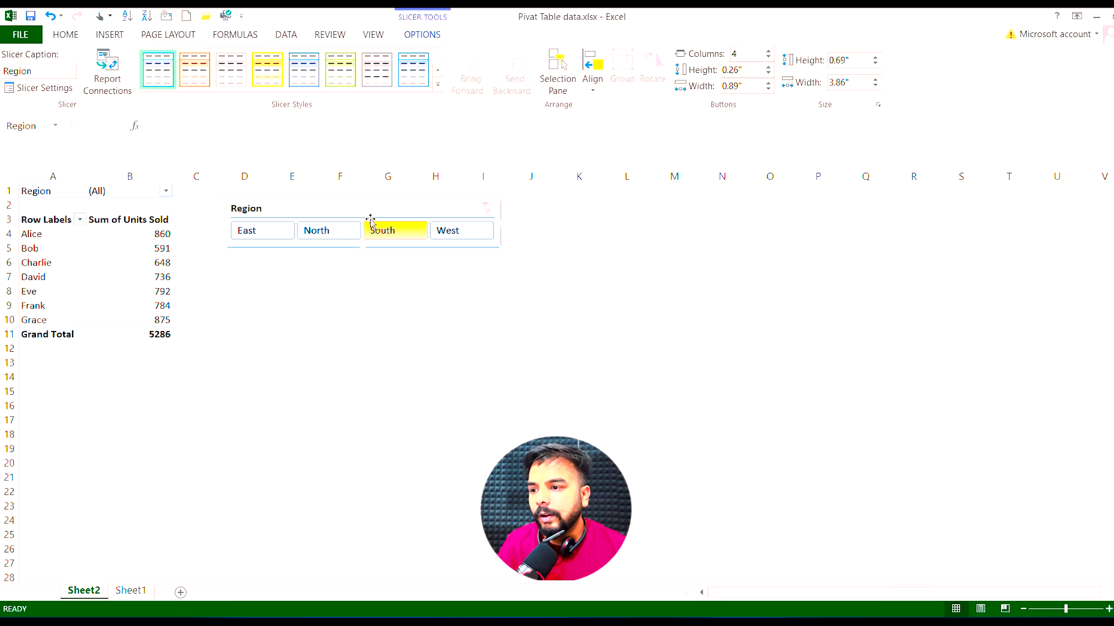
pyautogui.moveTo(370, 221); pyautogui.dragTo(163, 355)
# Filter the PivotTable with the relocated slicer by East, North, South and West in turn, finishing on East
pyautogui.click(60, 388)
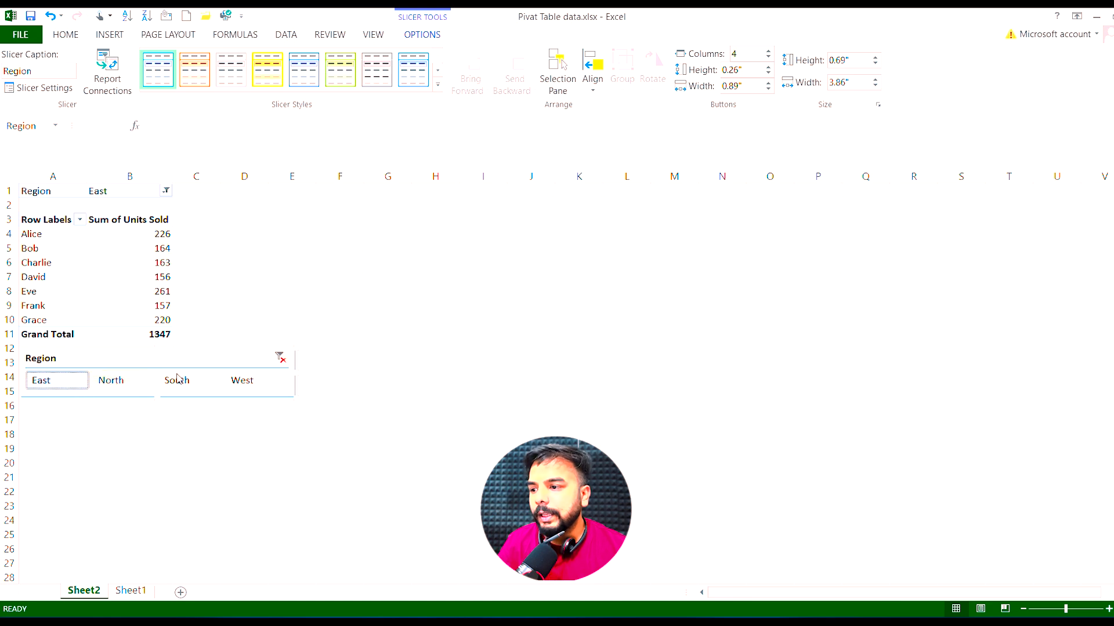
pyautogui.click(136, 393)
pyautogui.click(123, 383)
pyautogui.click(180, 385)
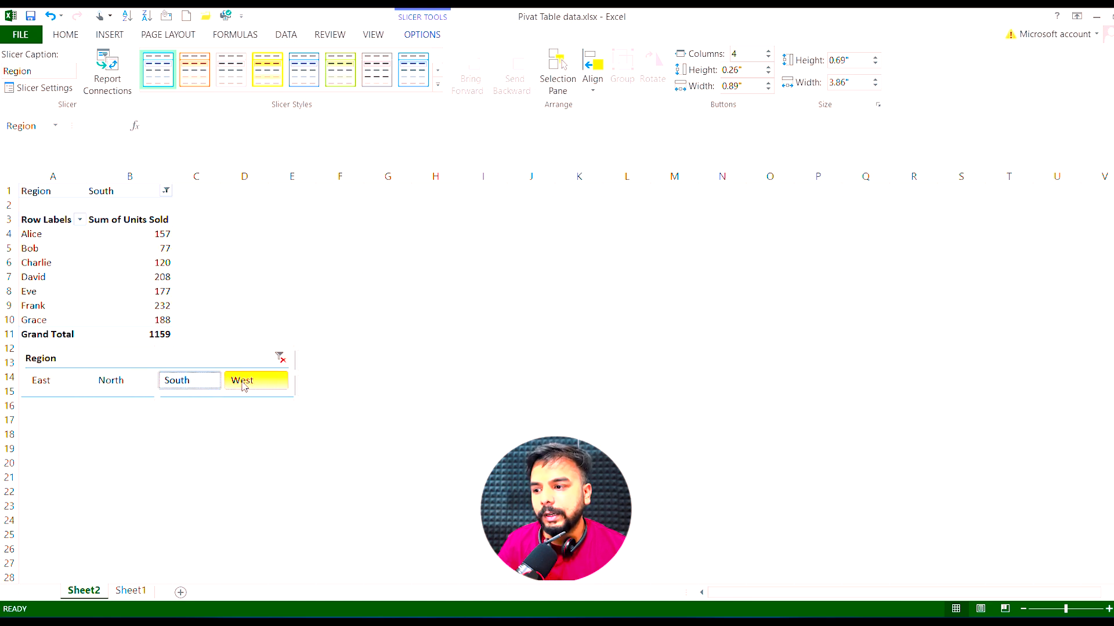
pyautogui.click(242, 385)
pyautogui.click(55, 383)
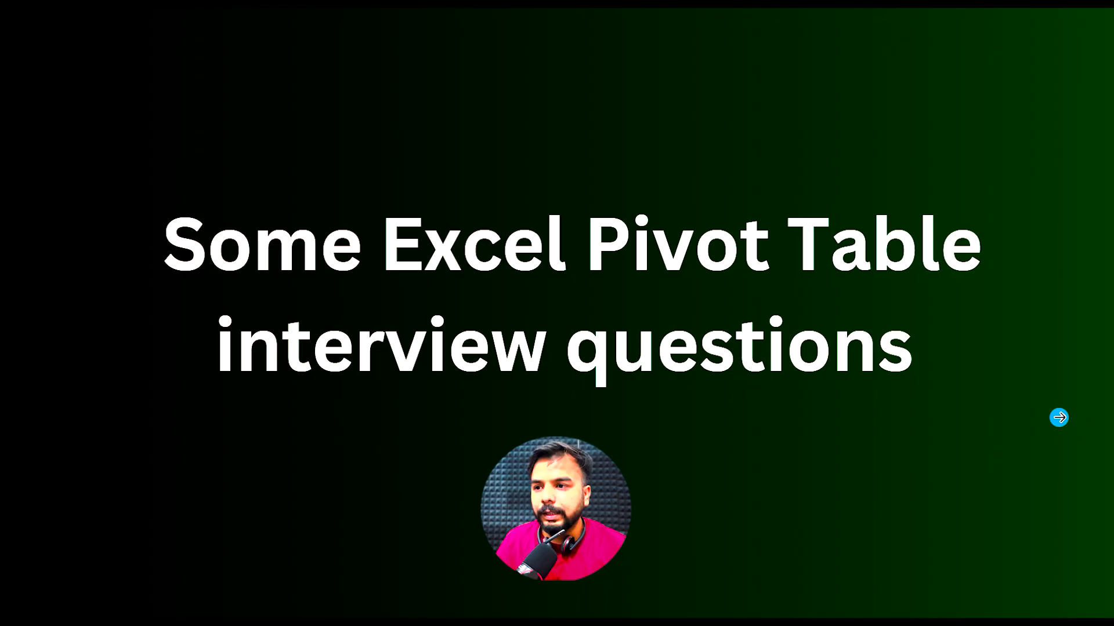
pyautogui.click(1059, 416)
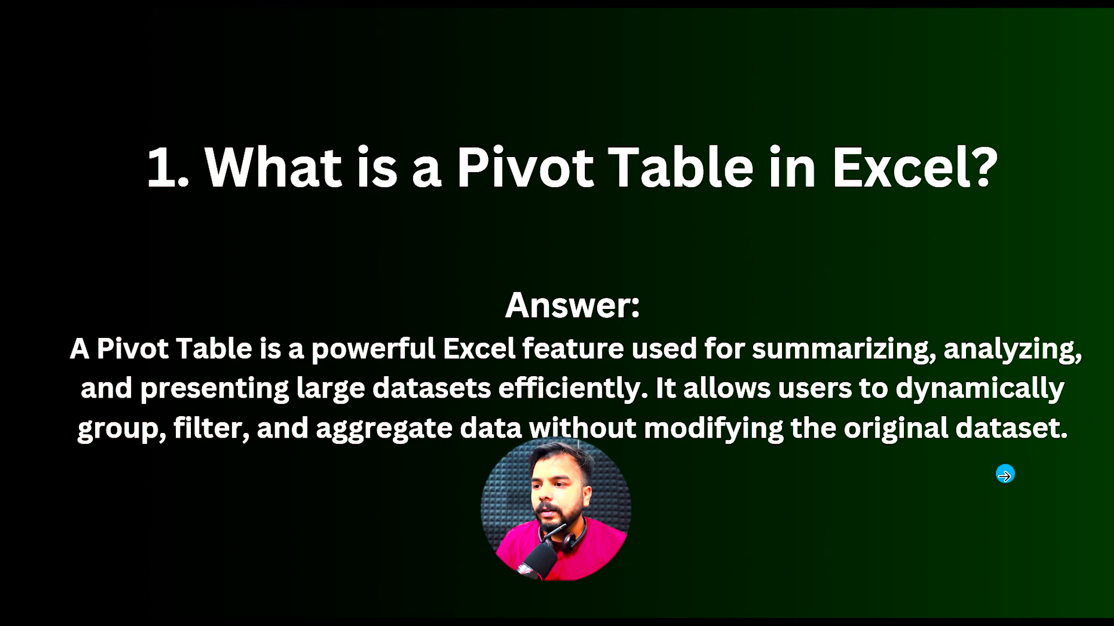